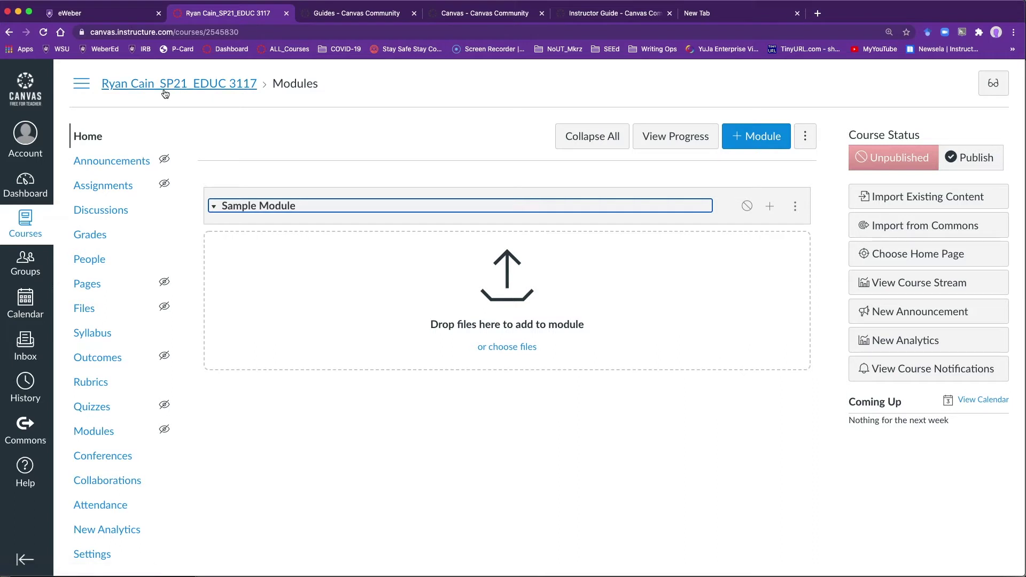
- Publish the course and its Sample Module
scroll(311, 258, down, 1)
click(975, 162)
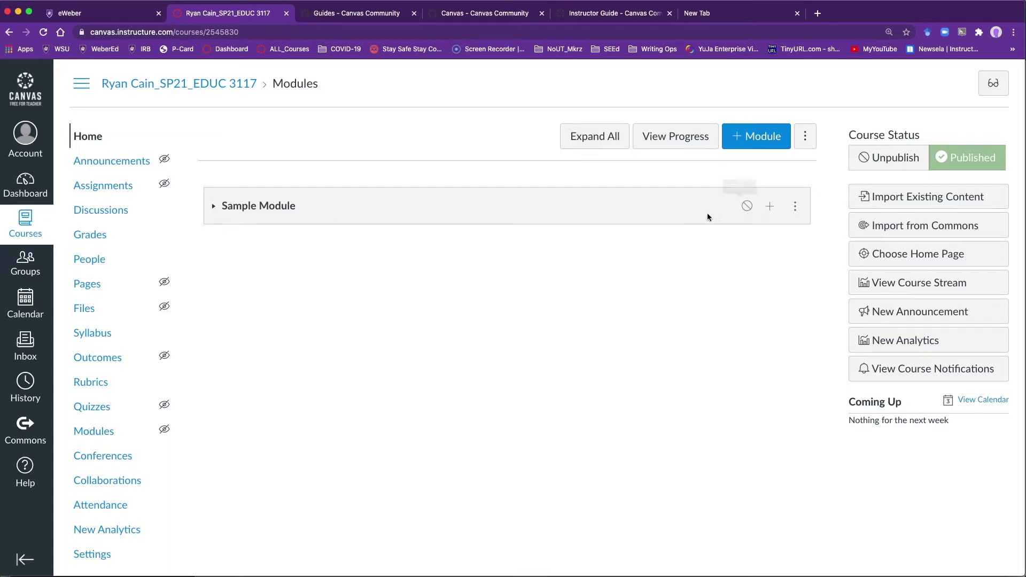
click(748, 208)
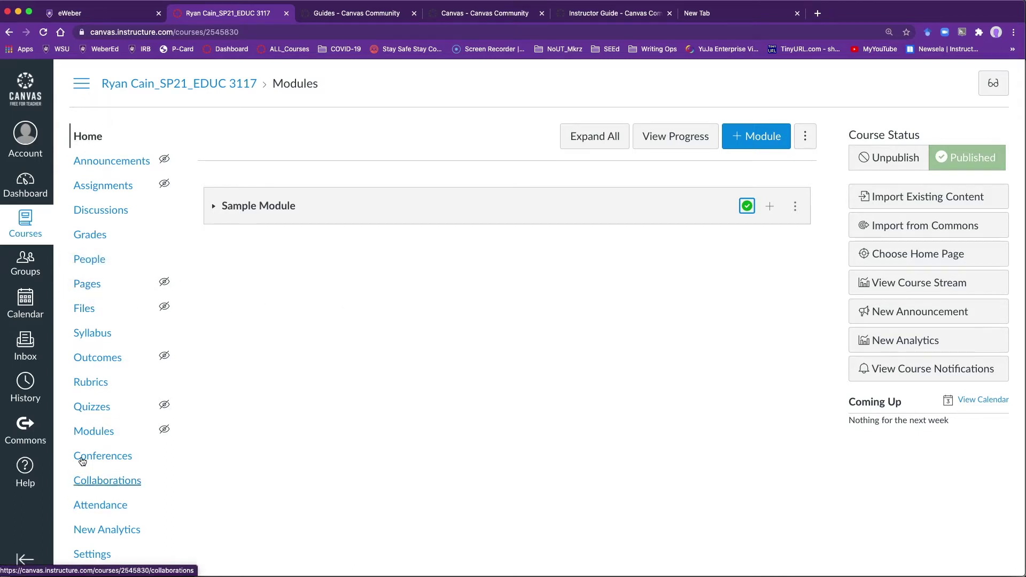
- Create a new course page titled "Home Page"
click(89, 286)
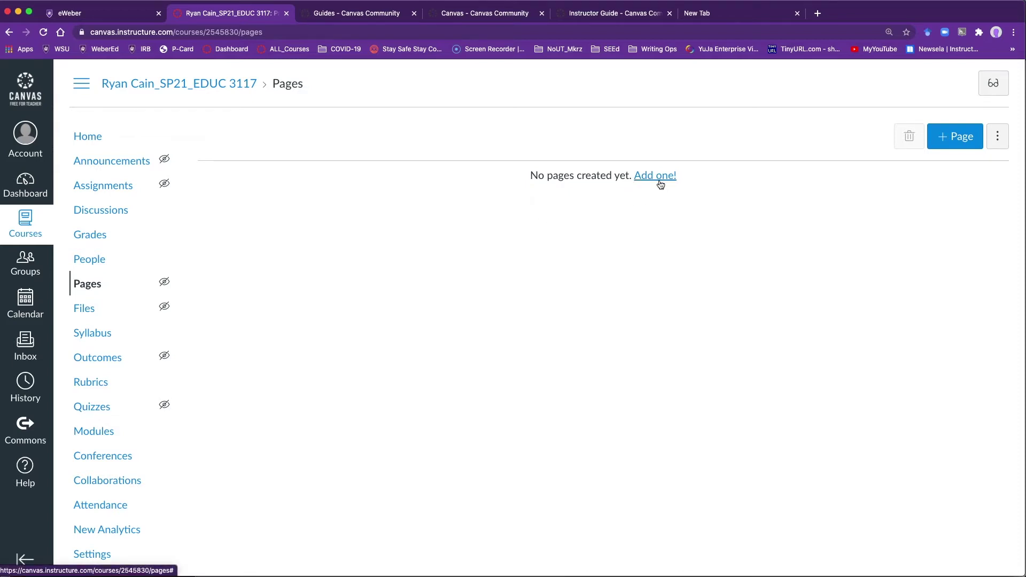
click(953, 140)
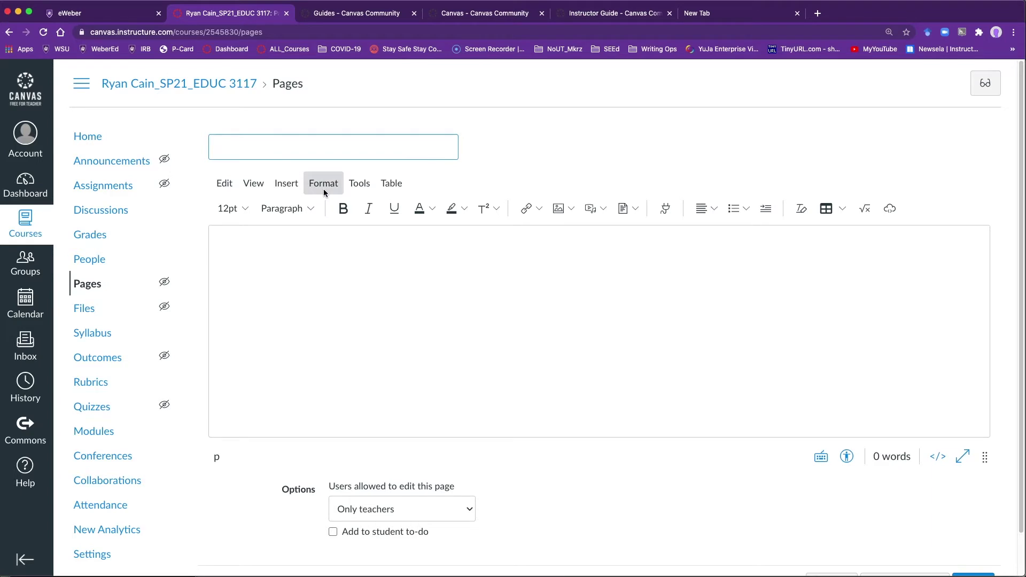
text(Home Page)
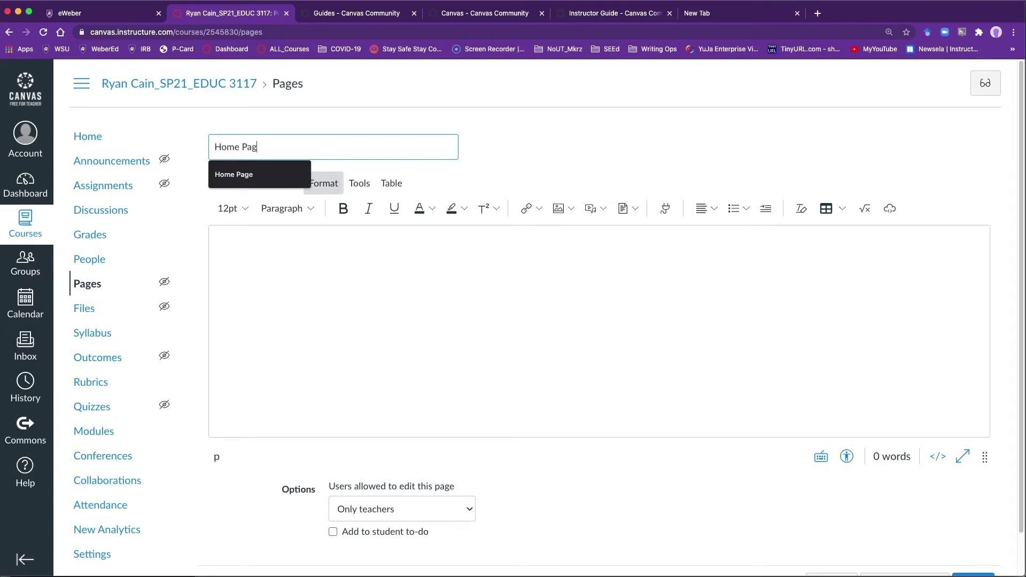
- Add the Heading 2 line "Welcome to our science class!" to the page body and start a new paragraph below it
click(311, 246)
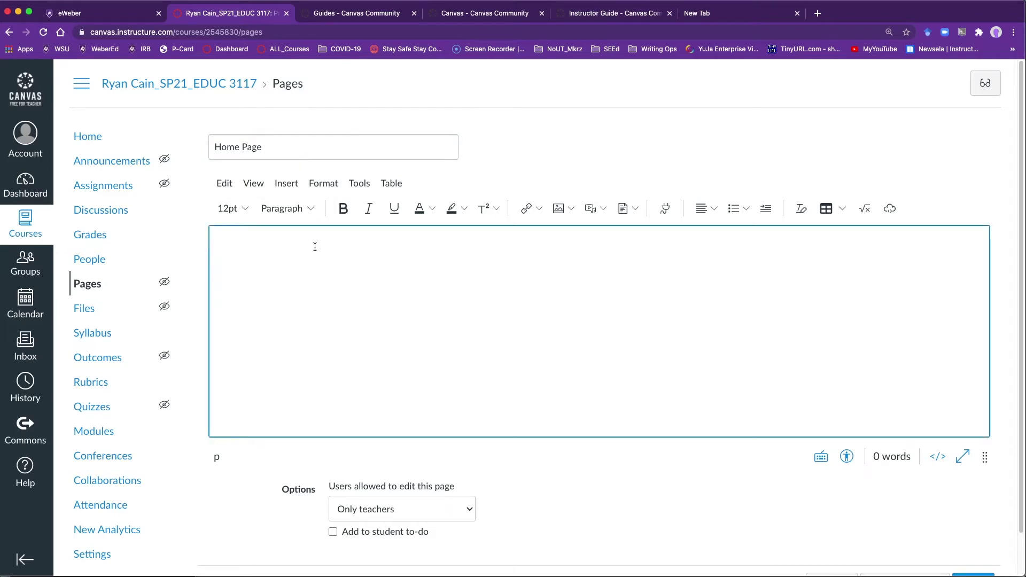
click(299, 211)
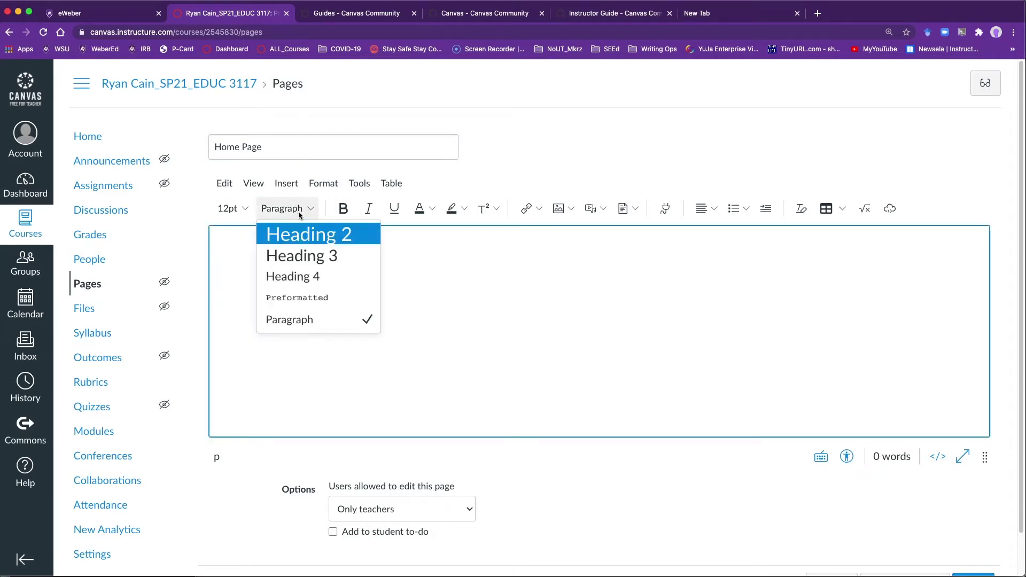
click(301, 241)
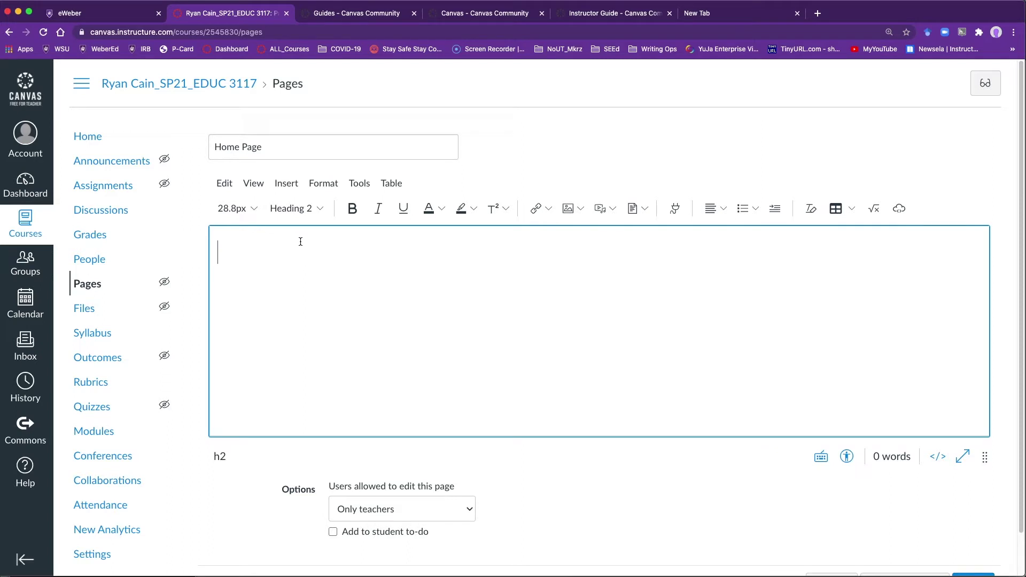
text(Welcom)
text(e to our )
text(sciecne)
key(BackSpace)
key(BackSpace)
key(BackSpace)
key(BackSpace)
text(ence )
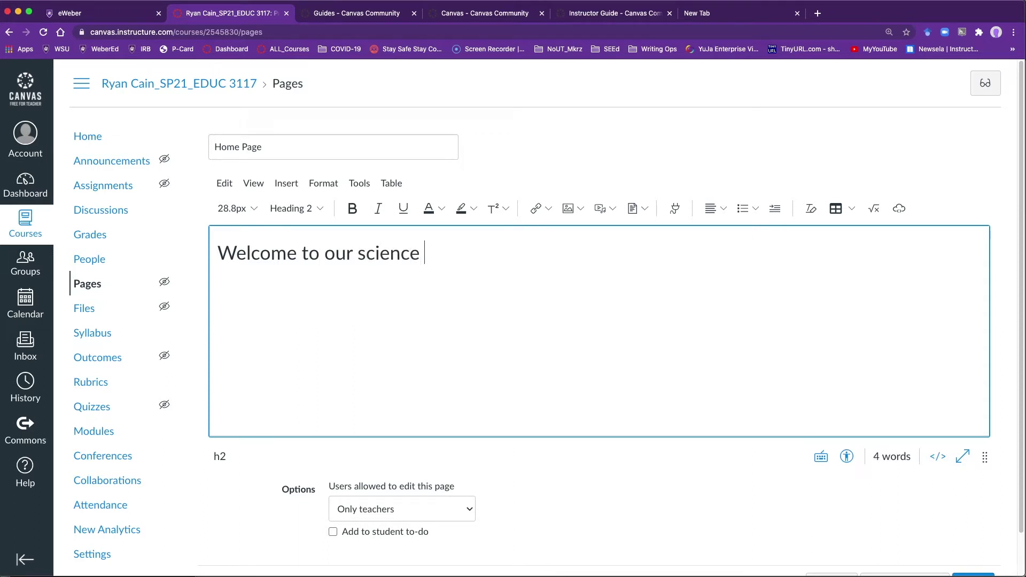
text(class!)
key(Return)
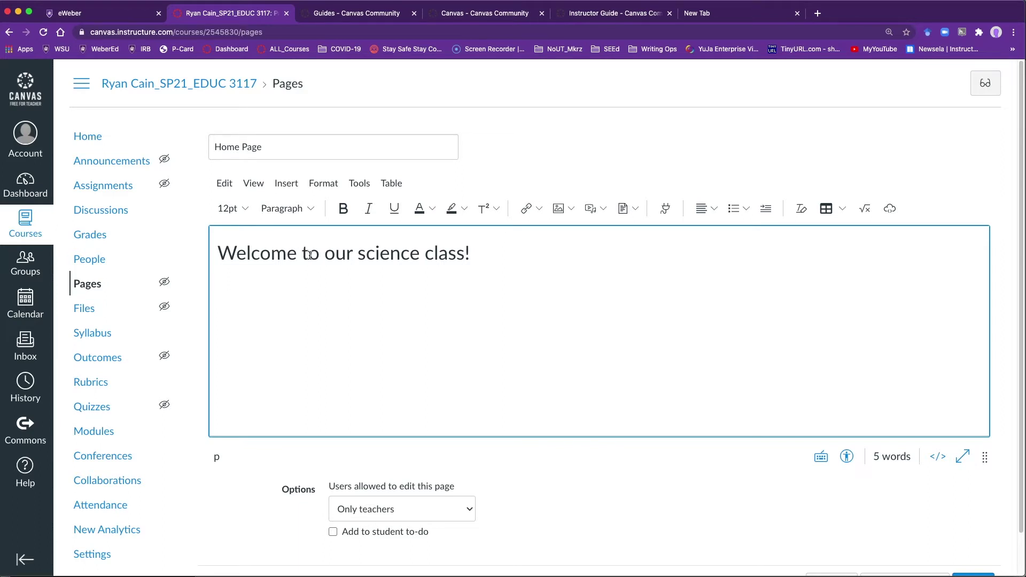
click(287, 183)
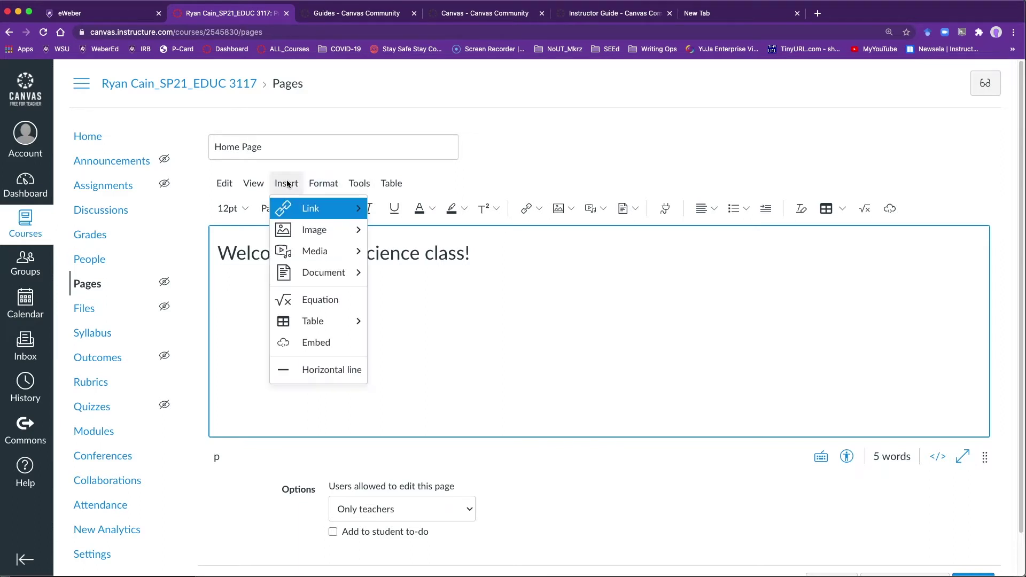
mouse_move(318, 228)
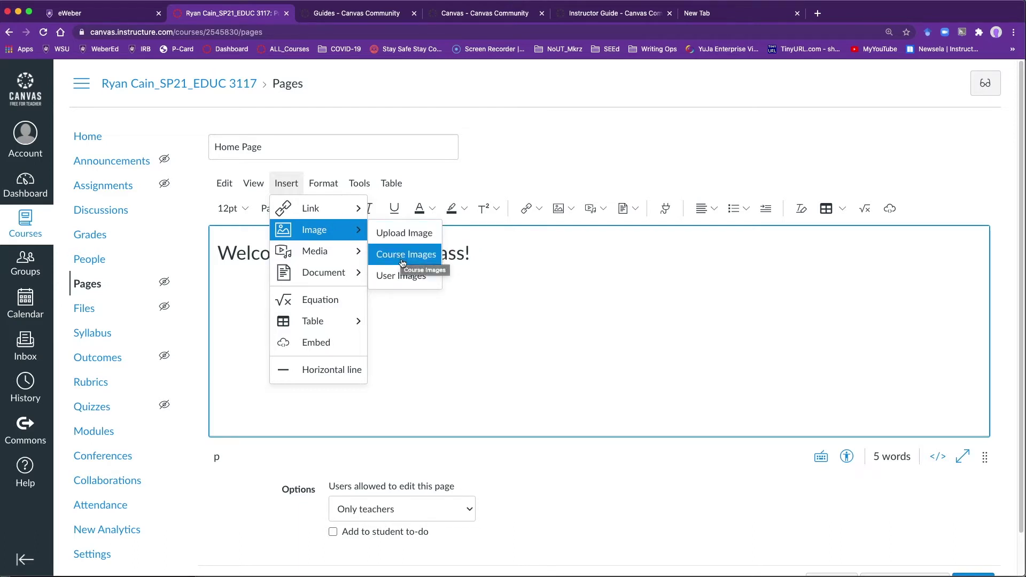
click(713, 350)
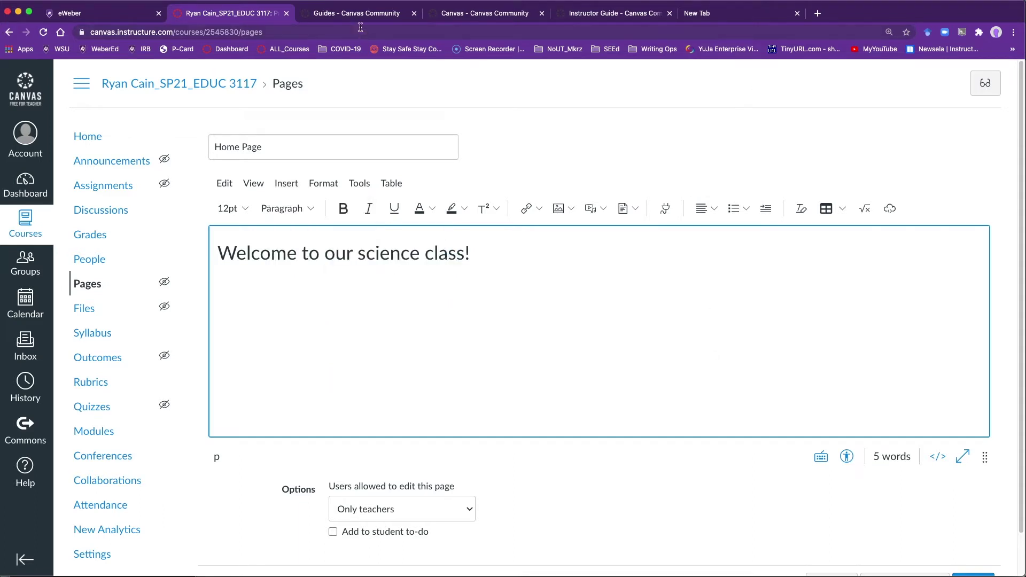
- Switch to the Canvas Community guides page and run a Google image search for "plants" there
click(459, 16)
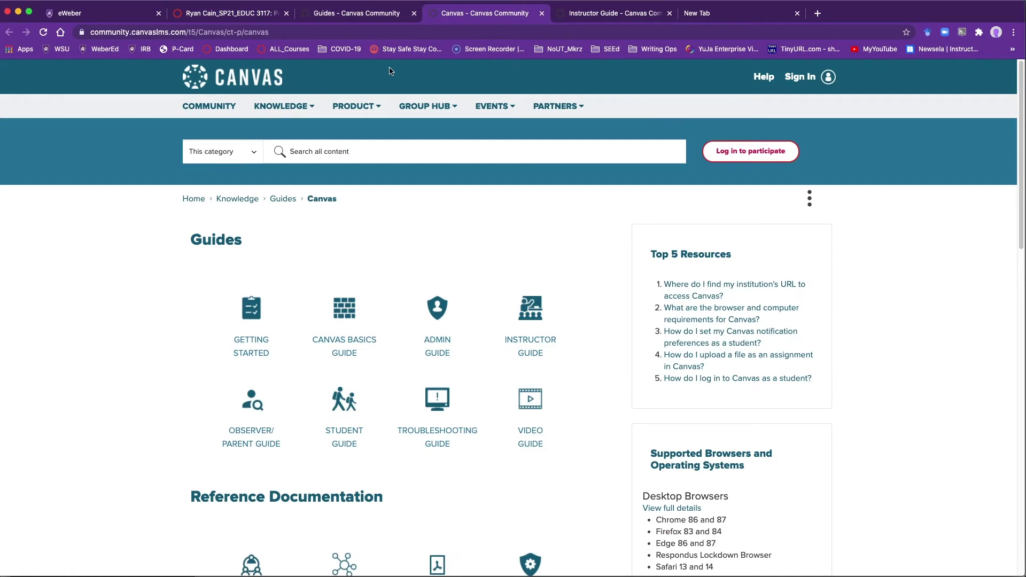
click(379, 33)
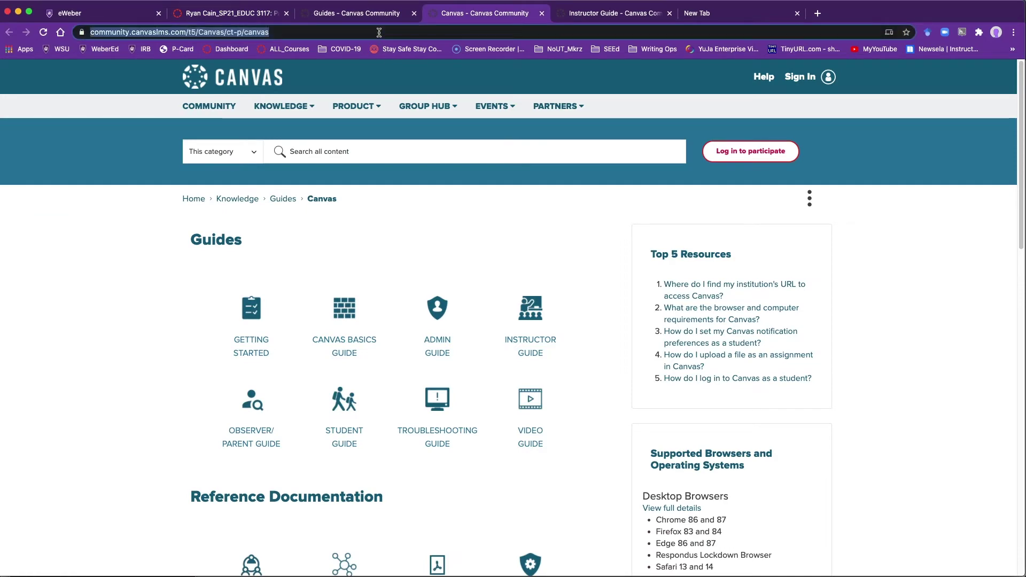
text(plants)
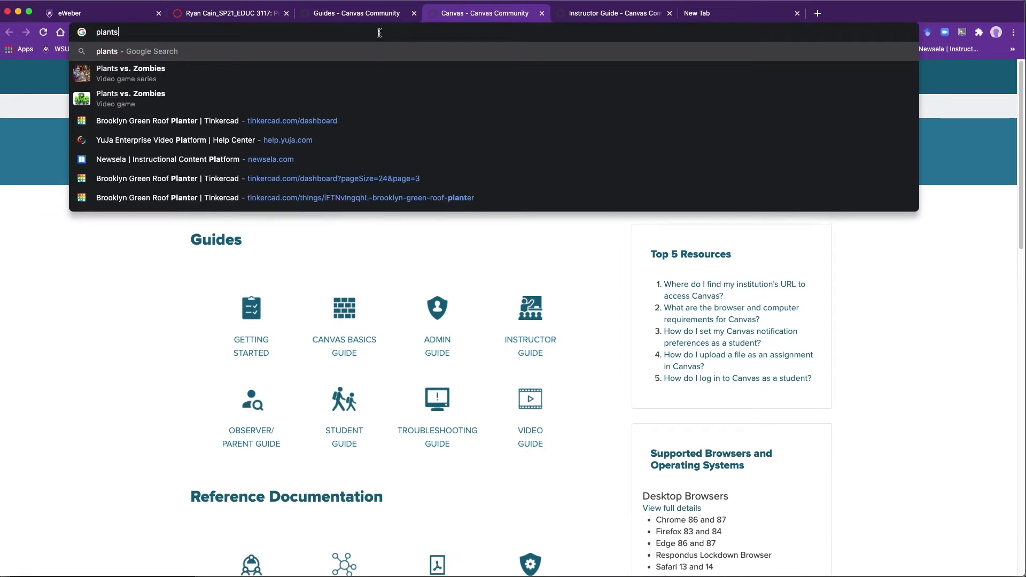
key(Return)
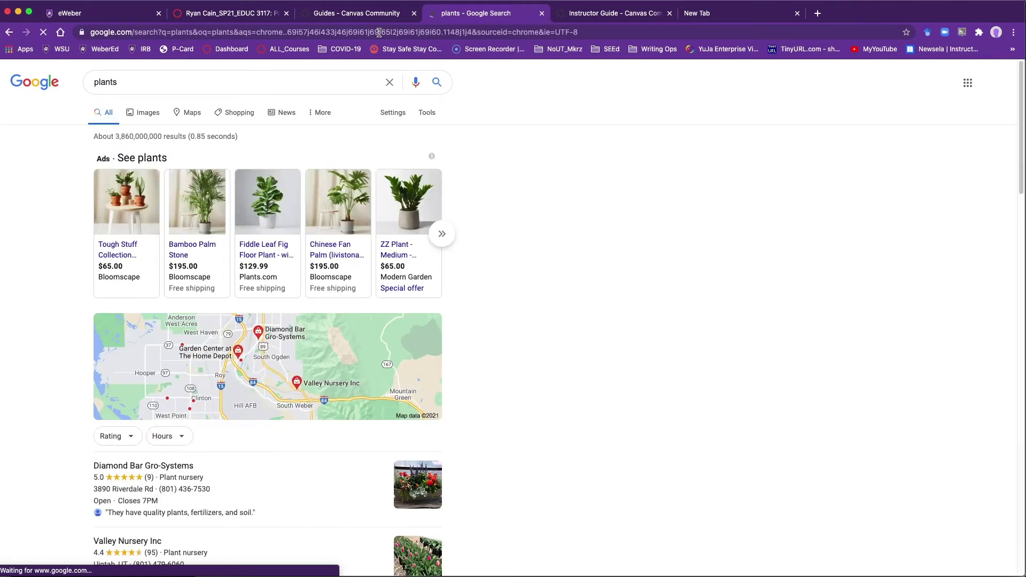
click(144, 114)
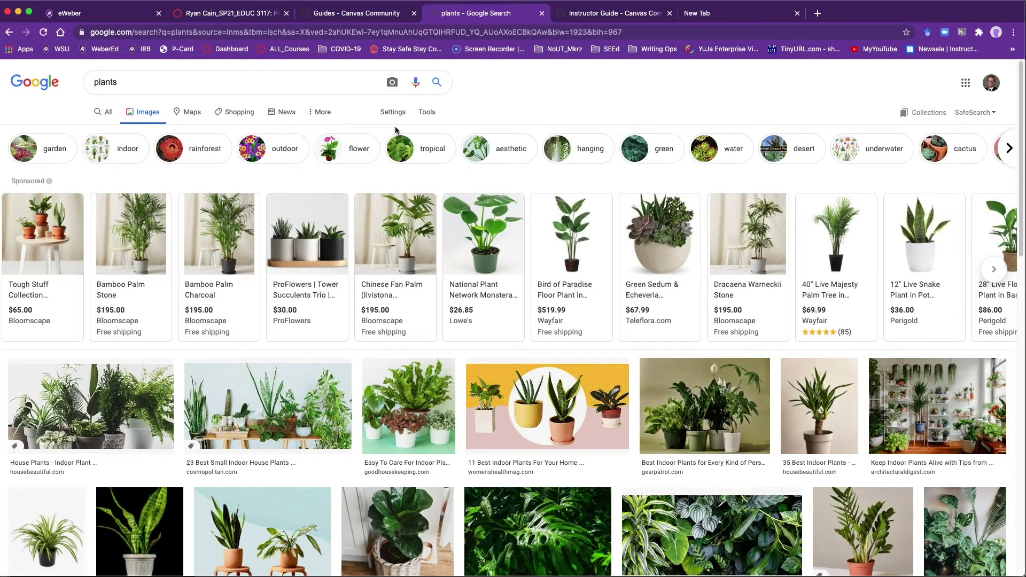
- Enlarge the image results page and filter the usage rights to Creative Commons licenses
key(super+equal)
key(super+equal)
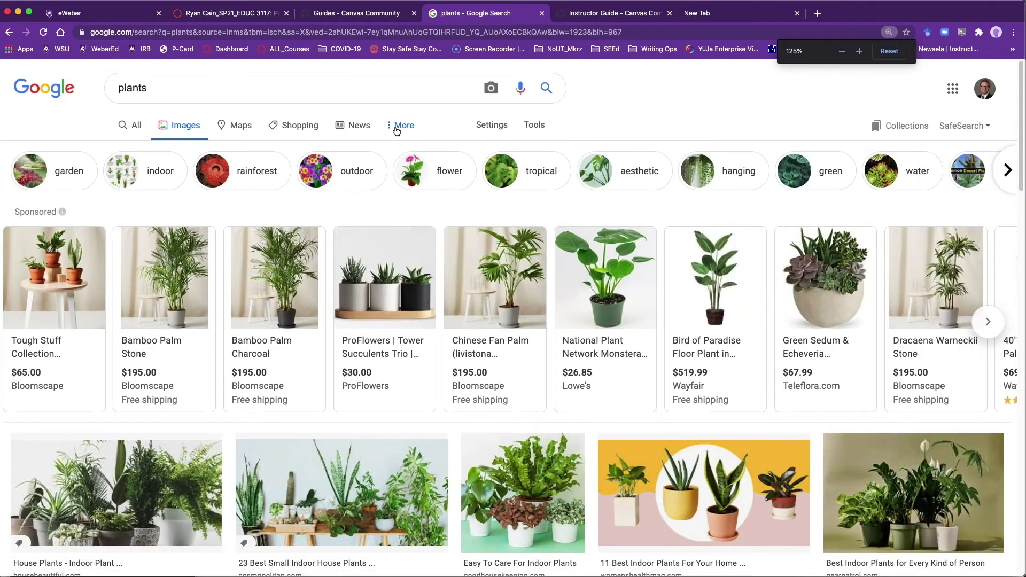
key(super+equal)
click(589, 146)
click(640, 140)
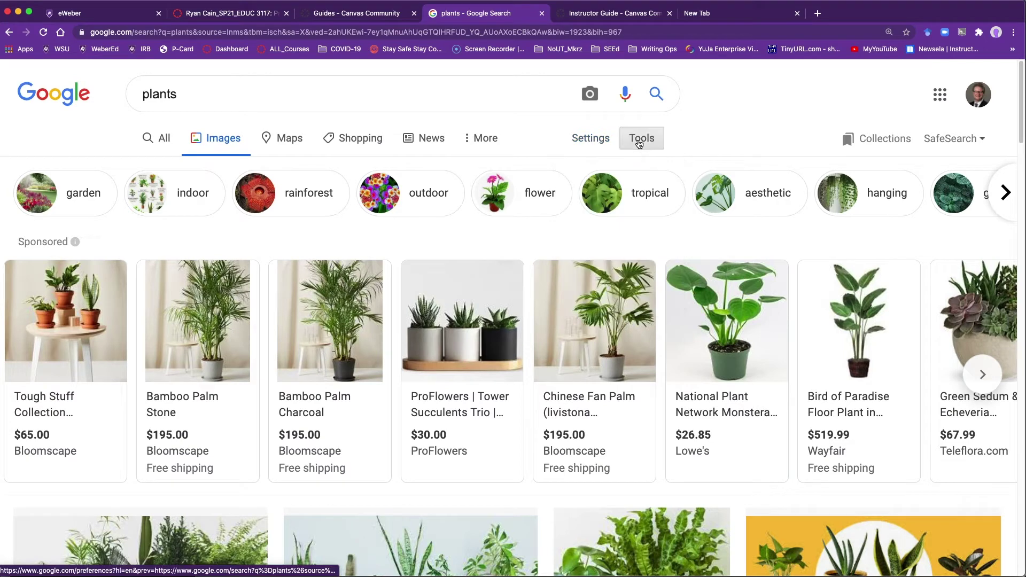
click(382, 172)
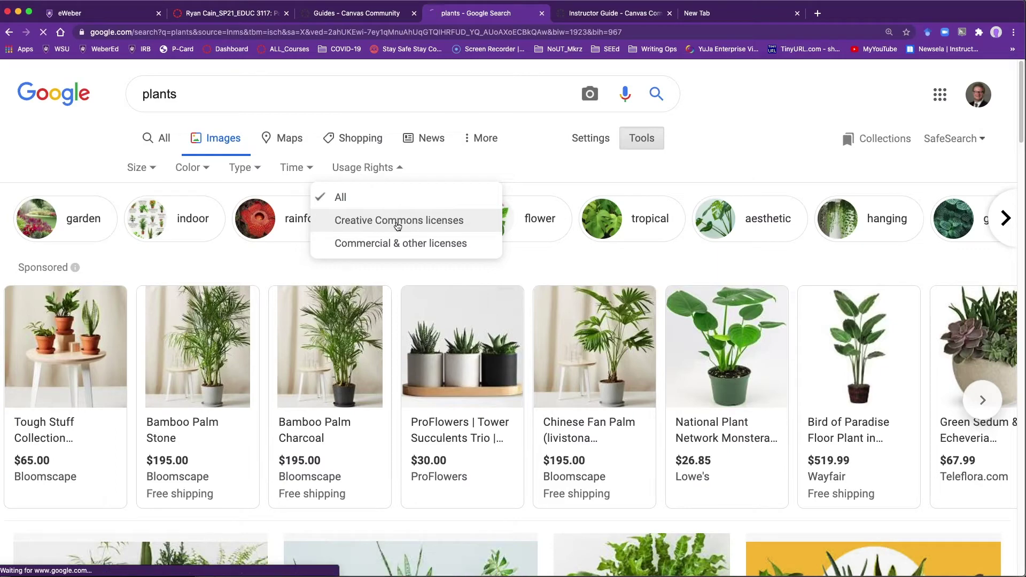
click(397, 223)
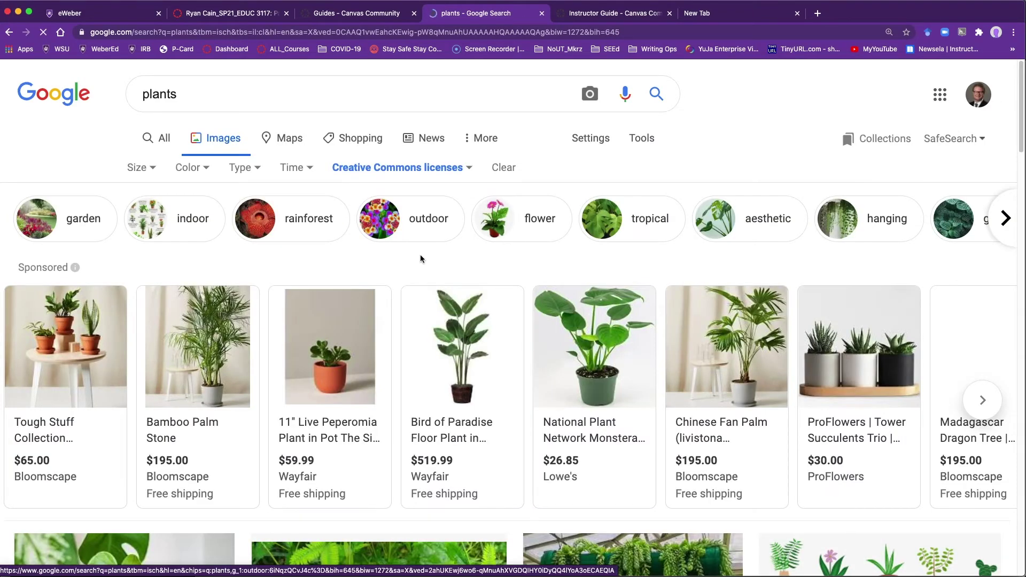
- Examine the Creative Commons plant image results for a picture suited to the science class home page
scroll(420, 255, down, 5)
scroll(420, 254, up, 4)
mouse_move(422, 259)
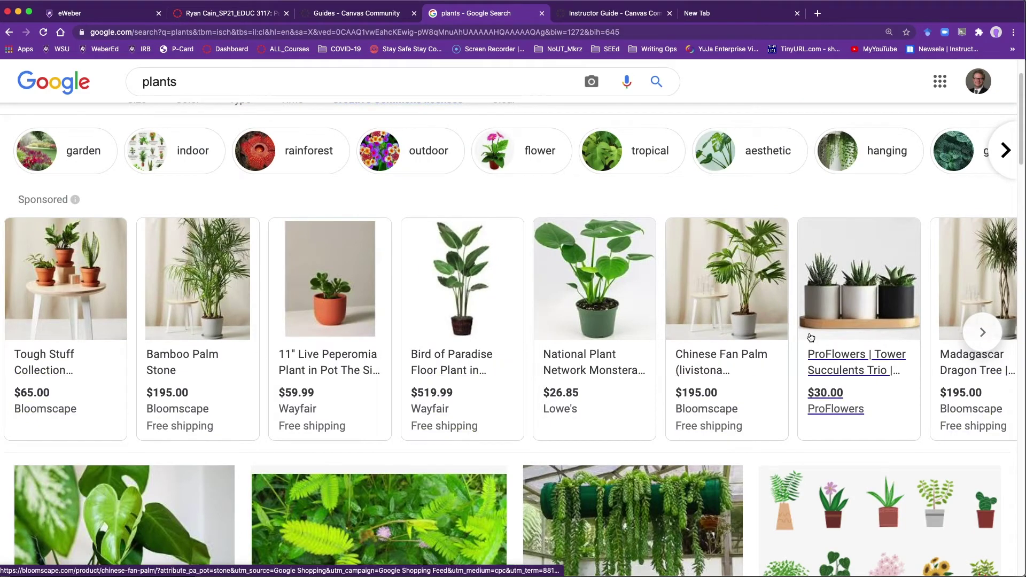
scroll(500, 328, down, 6)
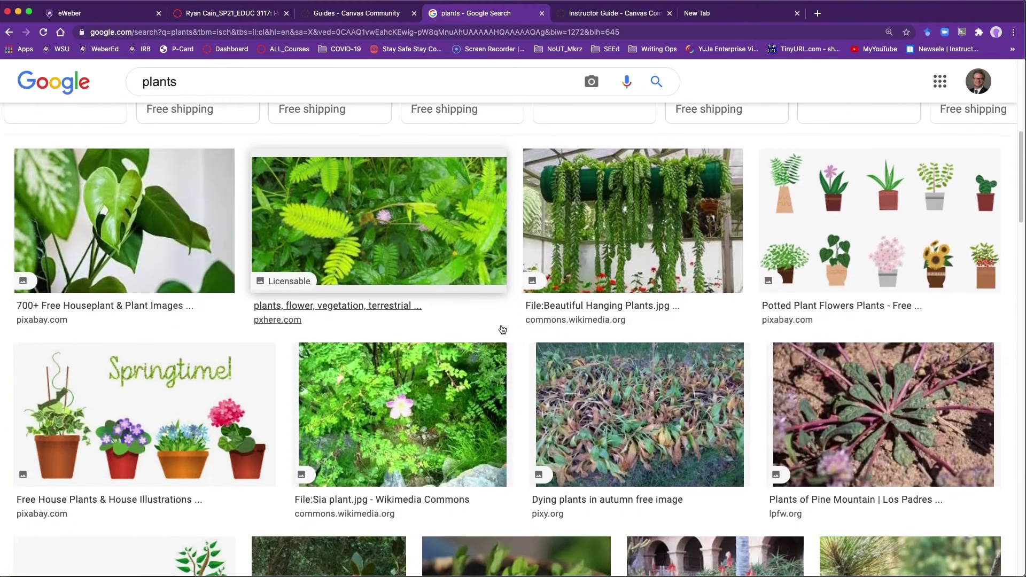
scroll(501, 326, down, 3)
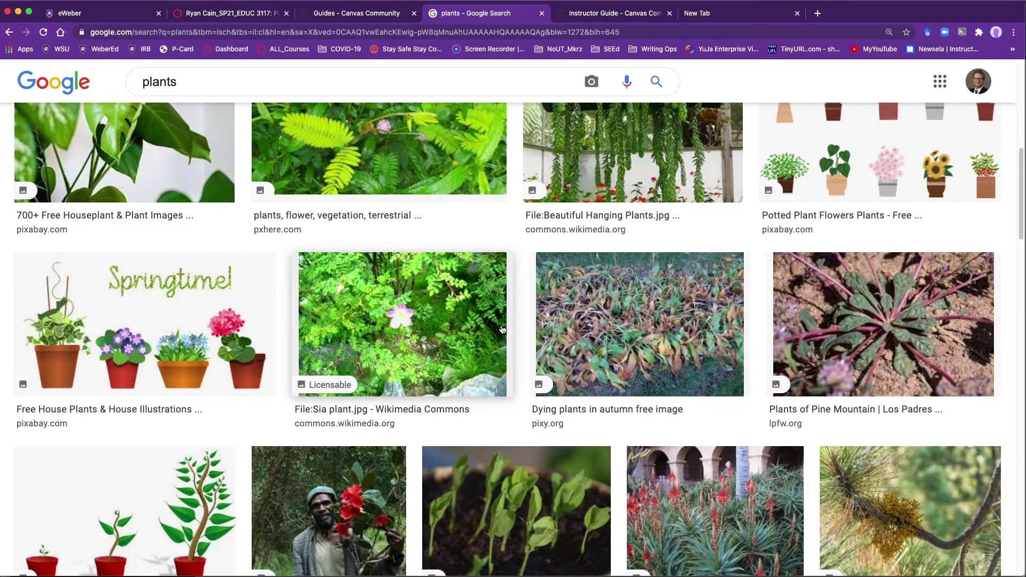
scroll(503, 329, down, 3)
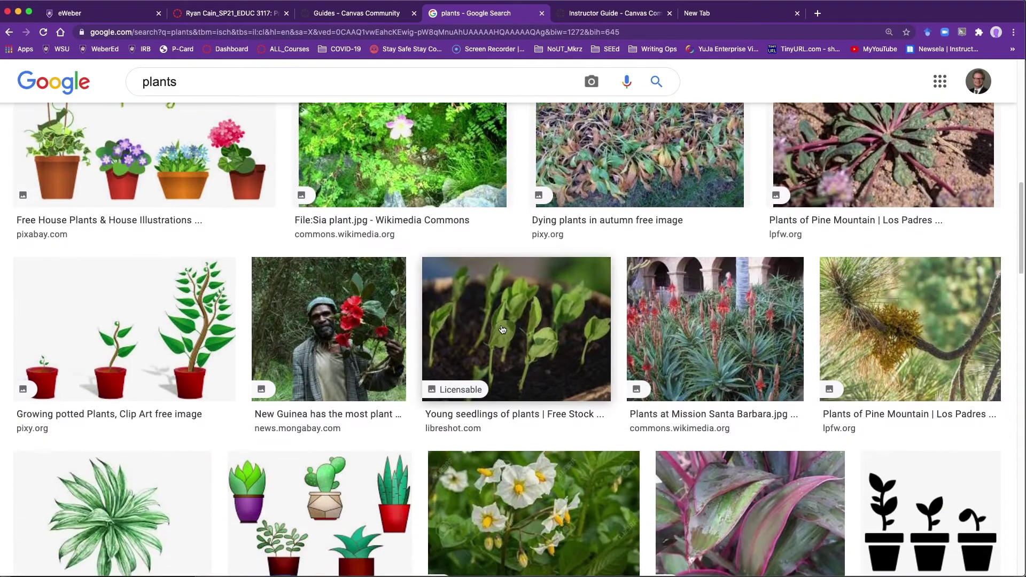
scroll(502, 329, down, 5)
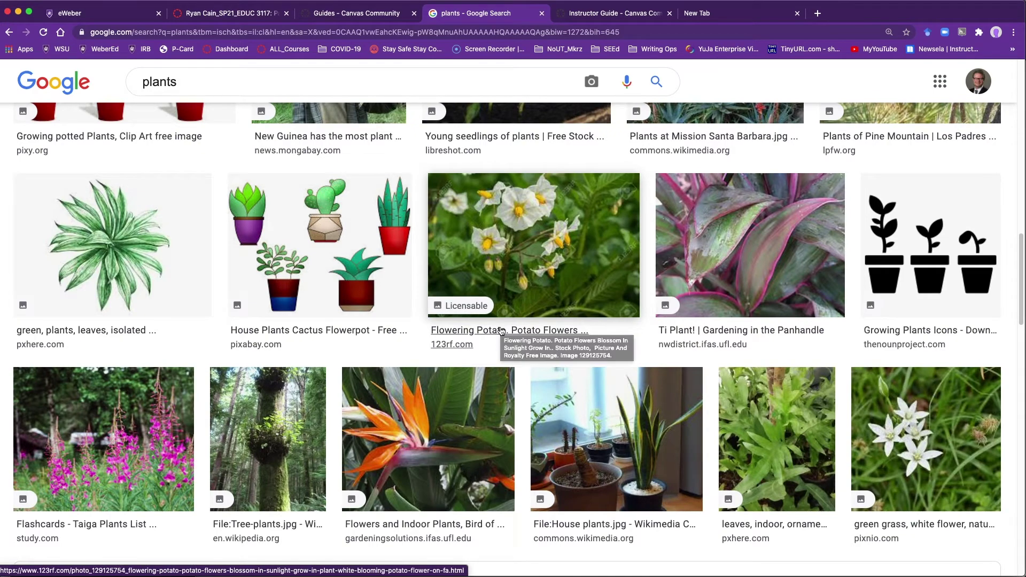
scroll(501, 330, down, 1)
scroll(501, 331, down, 1)
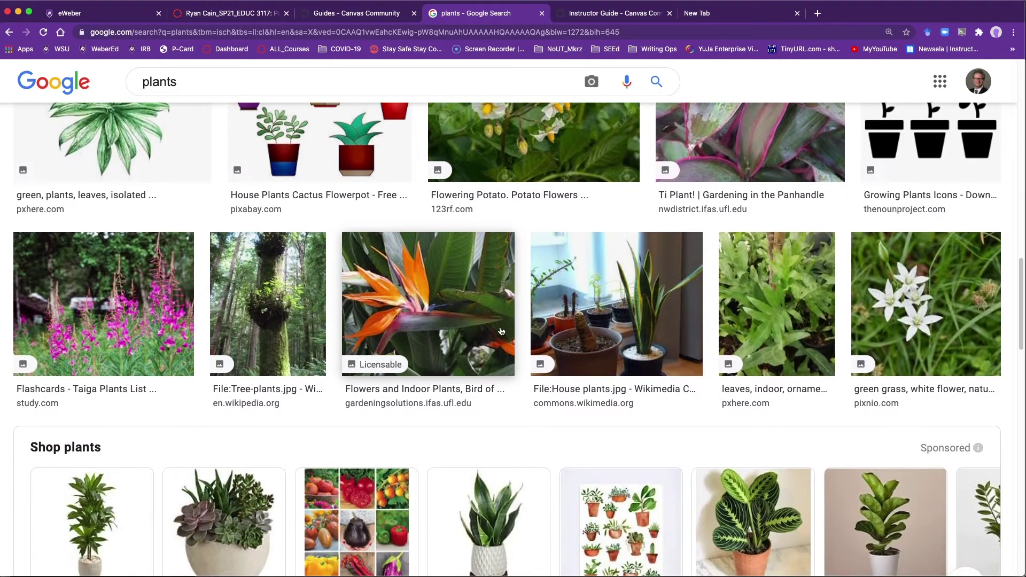
scroll(164, 319, up, 6)
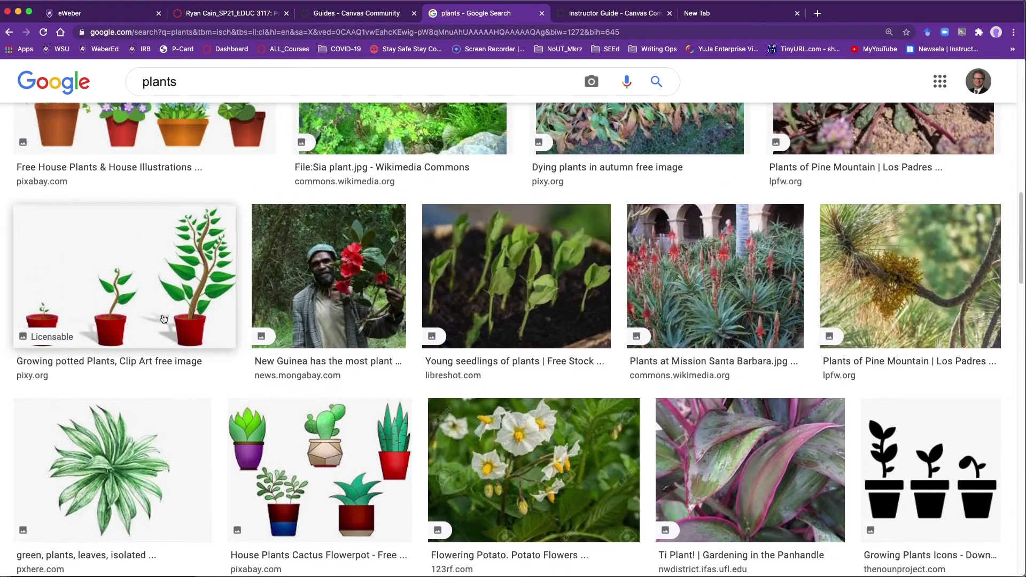
- Open the growing potted plants clip art on its Pixy.org source page and check the license terms there
click(178, 290)
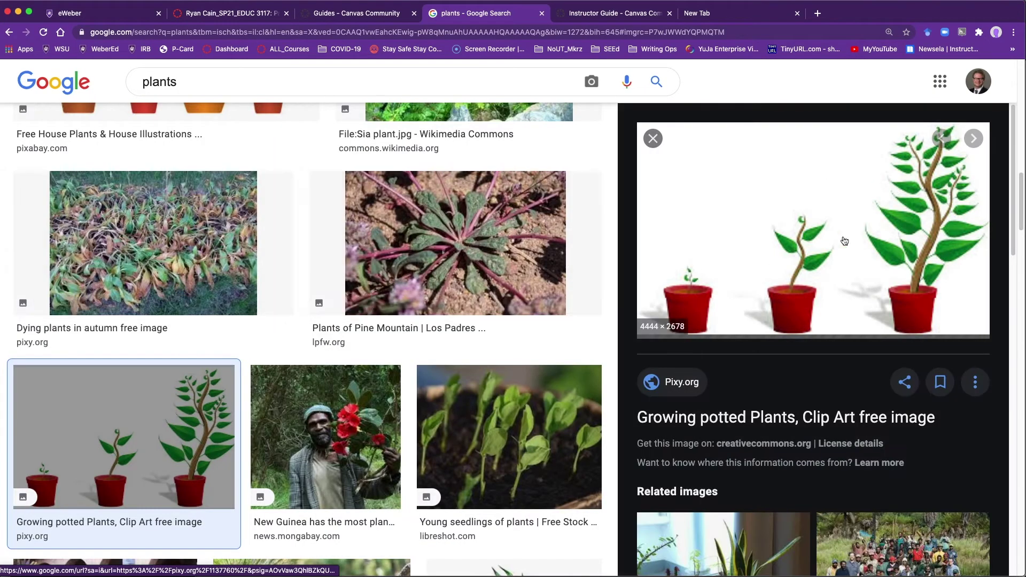
click(831, 232)
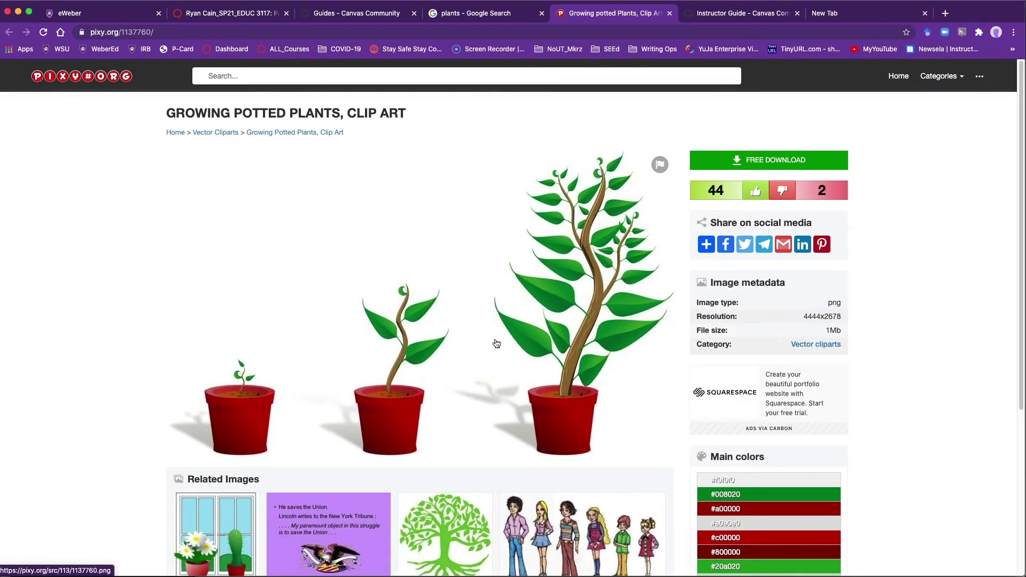
scroll(535, 342, down, 2)
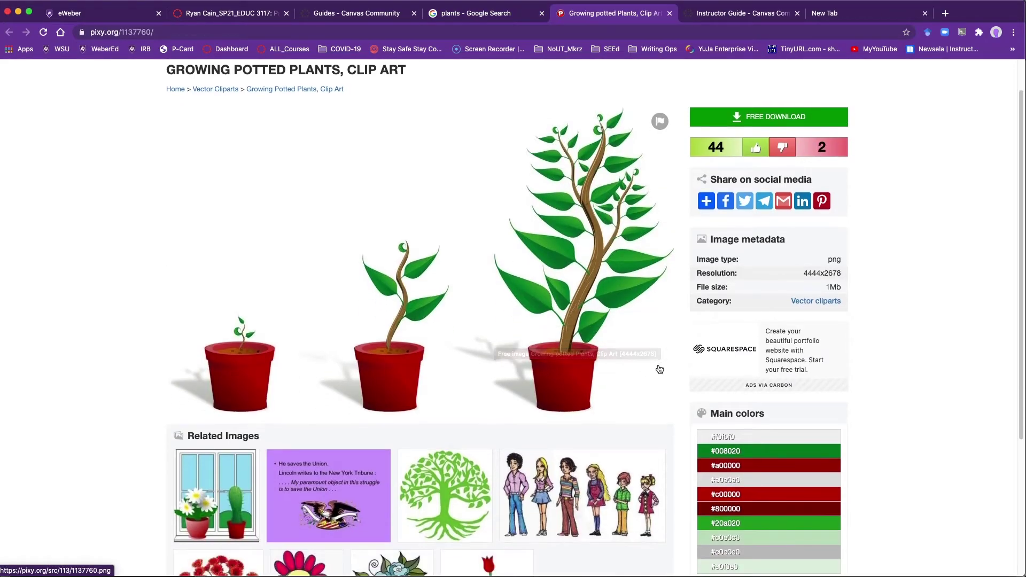
scroll(578, 318, down, 5)
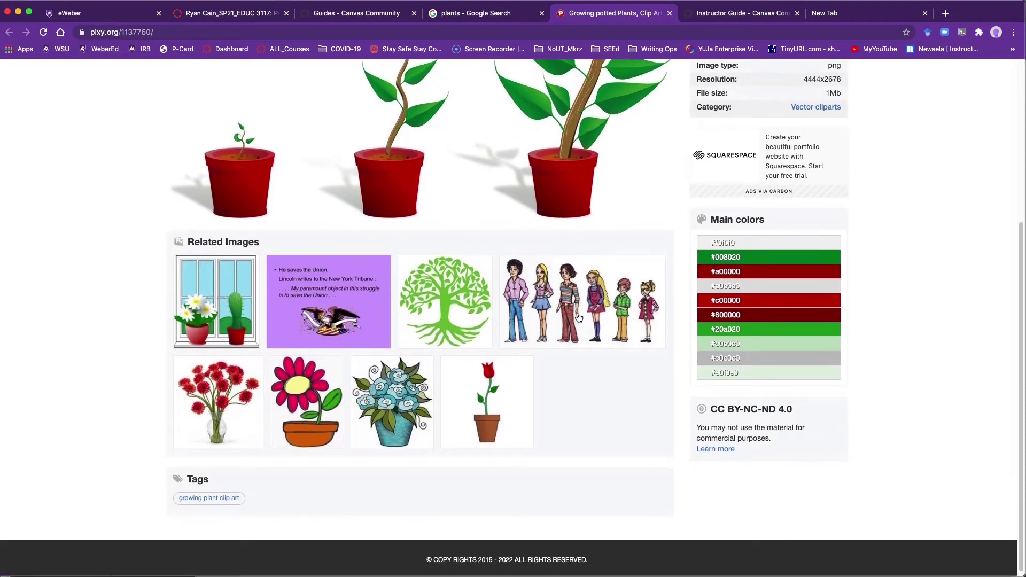
scroll(578, 318, up, 5)
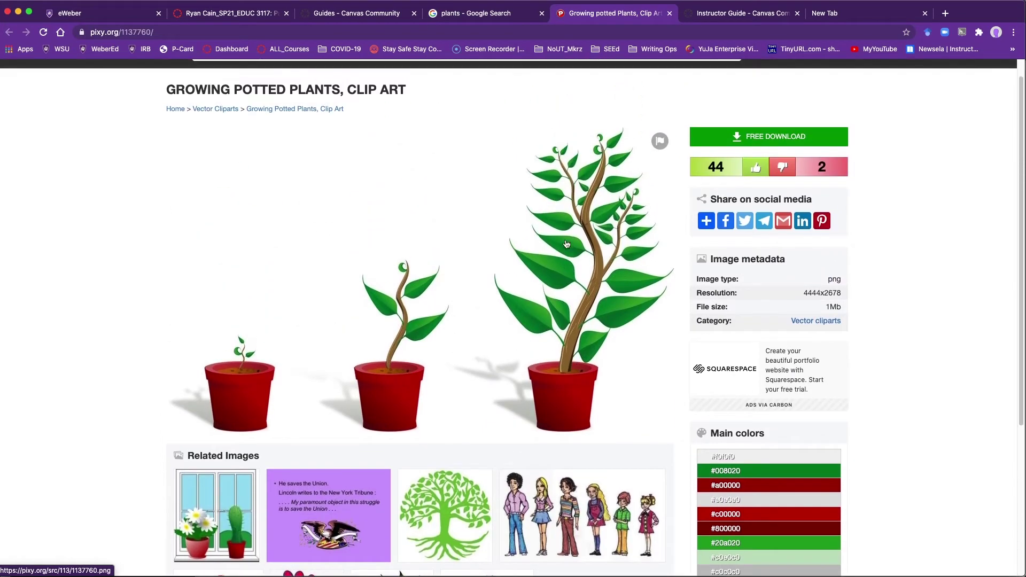
- Save the potted plants picture as a JPEG image named plants in the Downloads folder
right_click(561, 269)
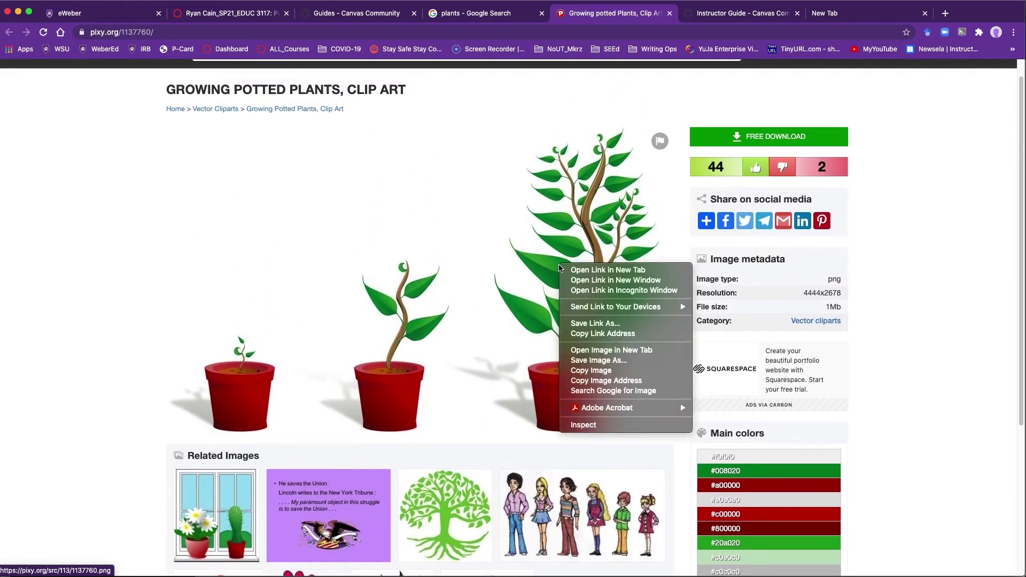
click(617, 362)
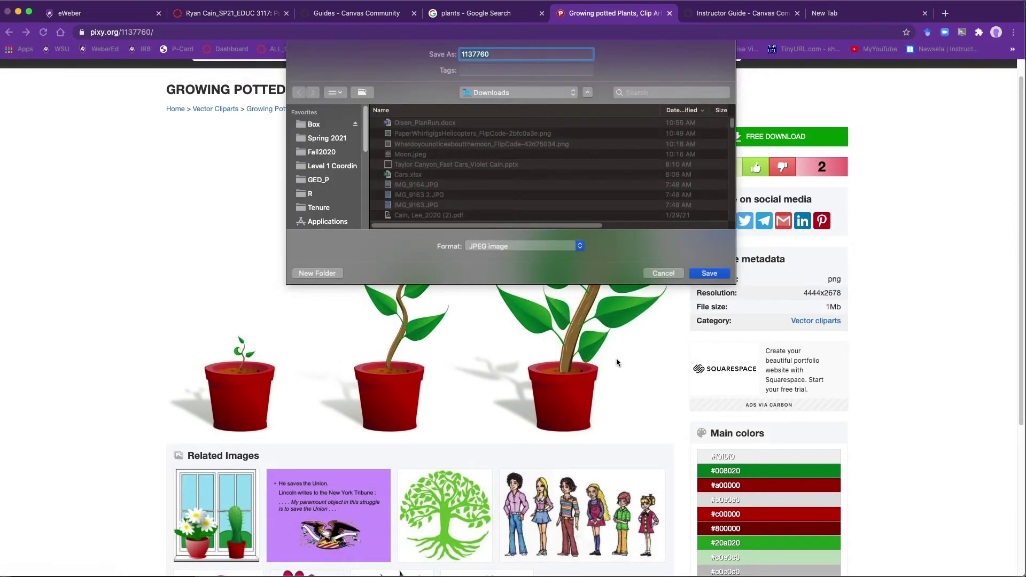
text(plants)
click(713, 273)
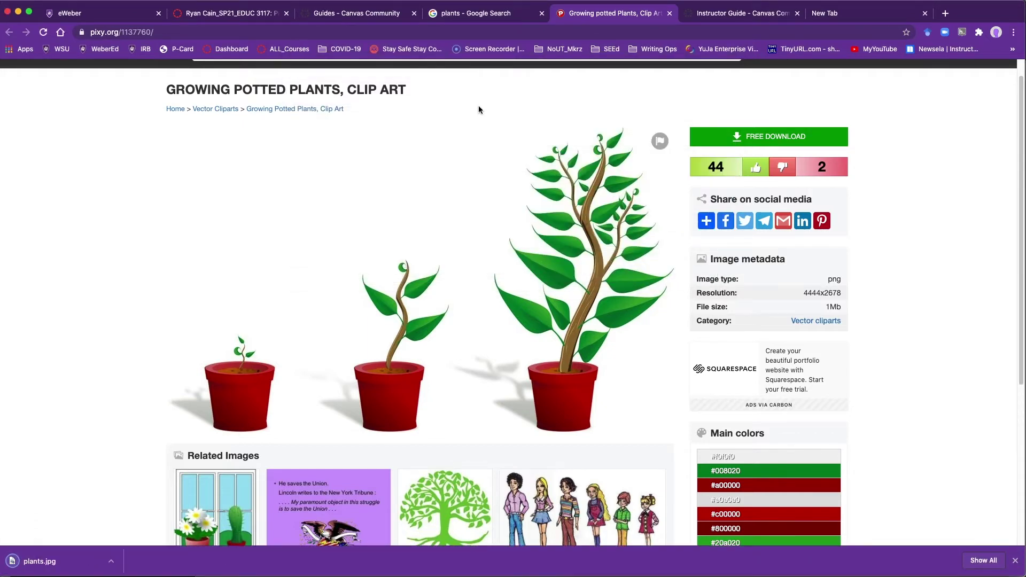
- Return to the Canvas page editor and insert plants.jpg, uploaded from the Downloads folder, below the welcome heading
click(270, 20)
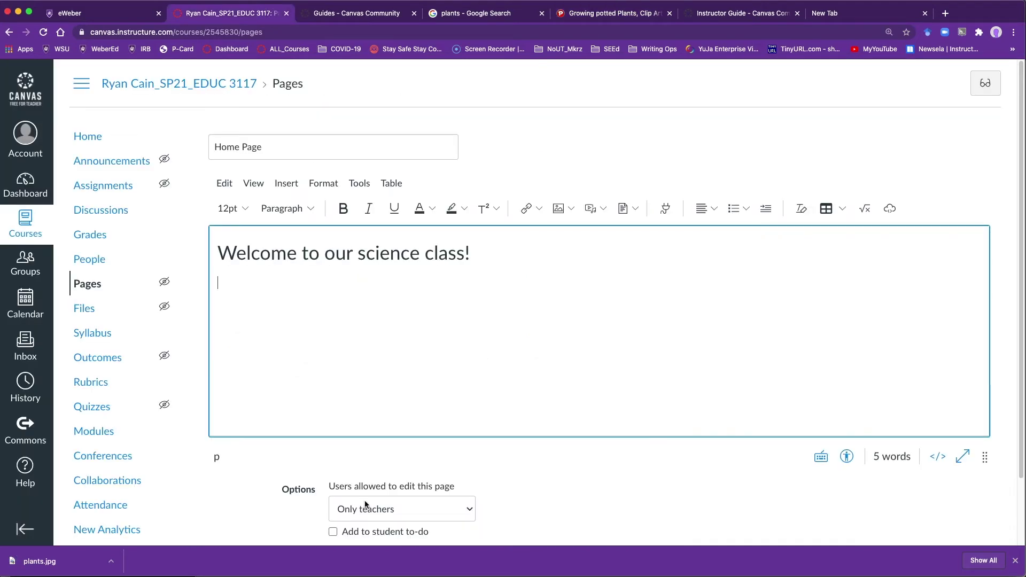
click(288, 184)
mouse_move(317, 218)
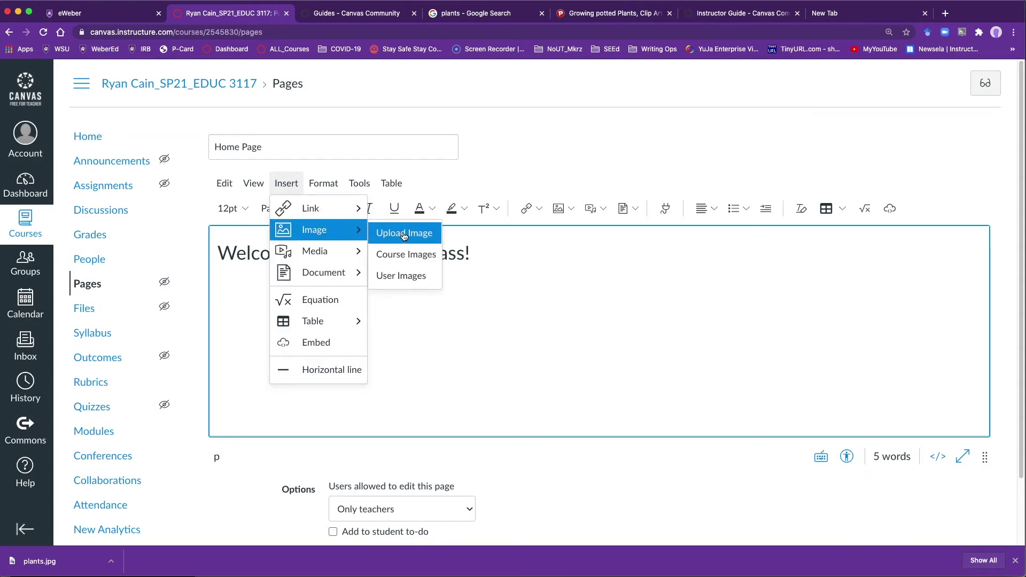
click(404, 235)
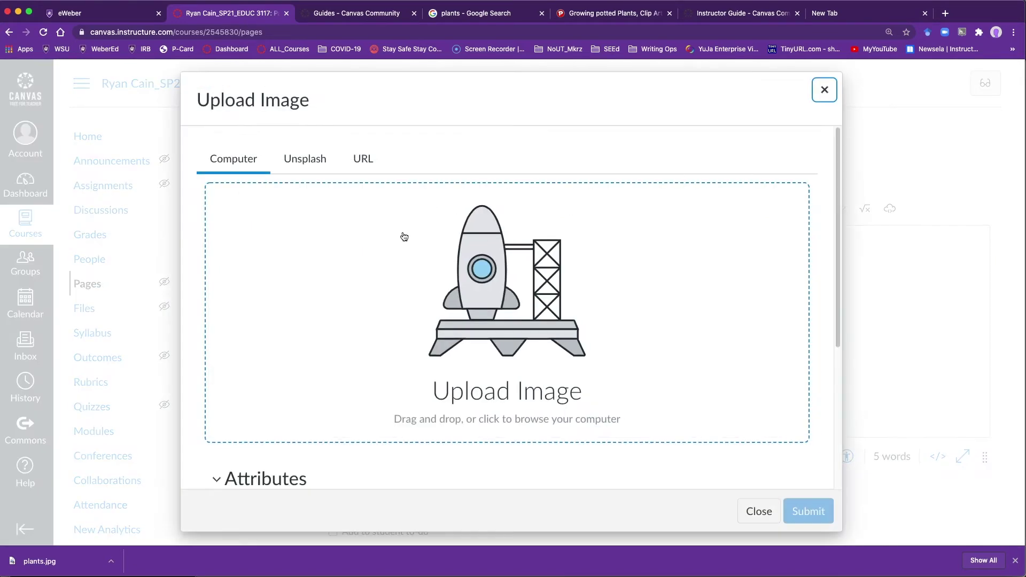
click(491, 309)
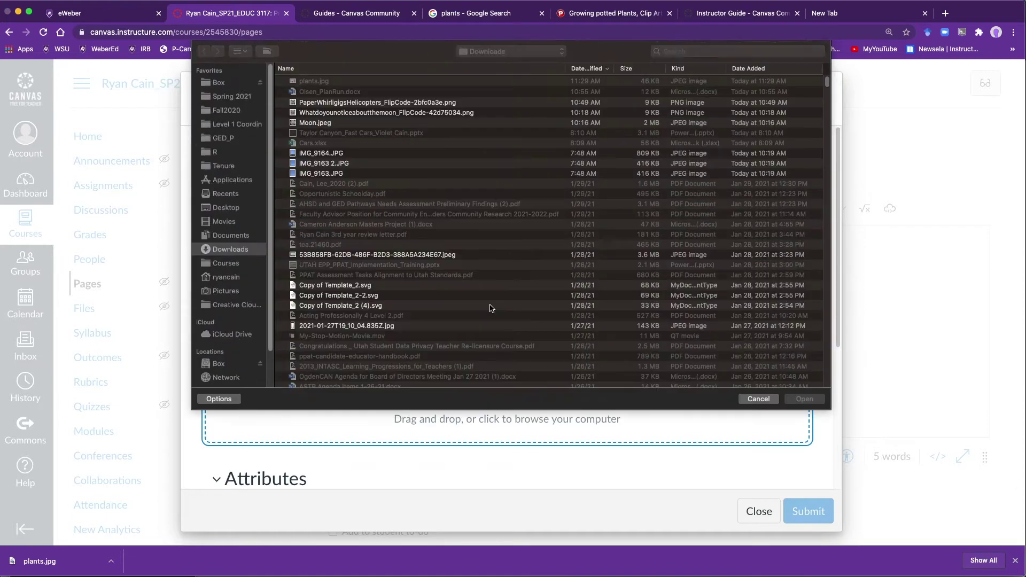
click(246, 223)
click(236, 245)
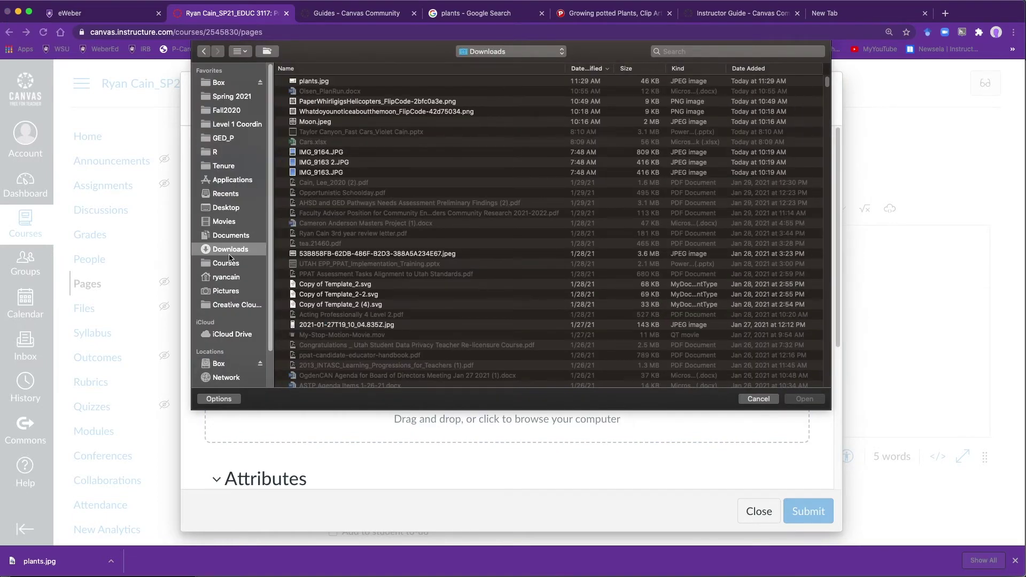
click(333, 84)
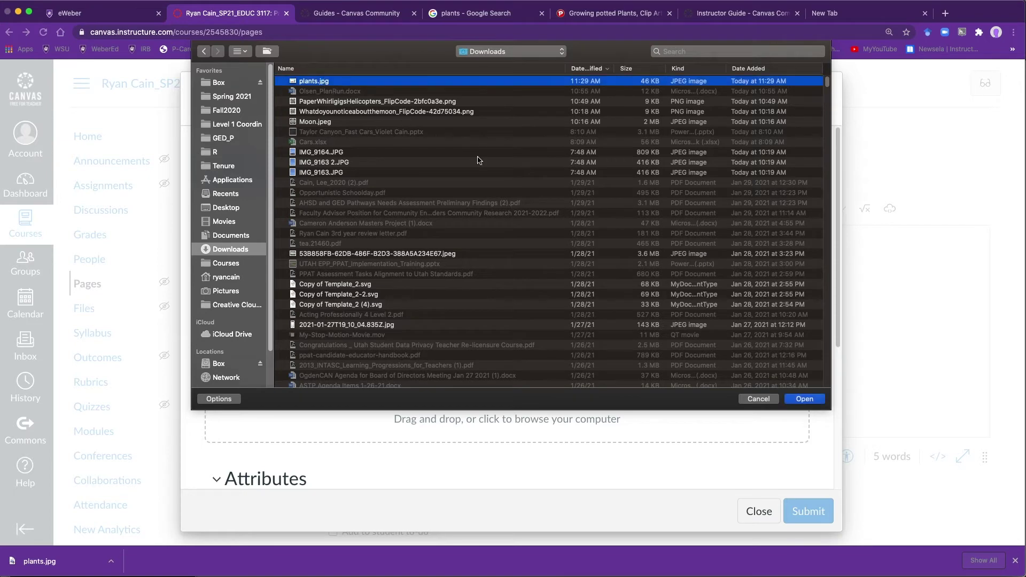
click(804, 398)
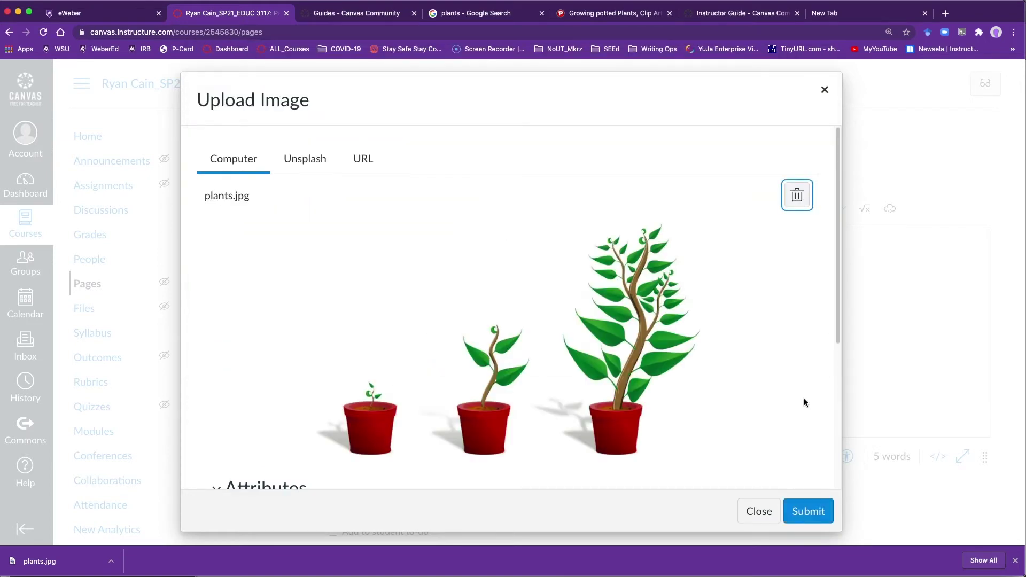
click(808, 511)
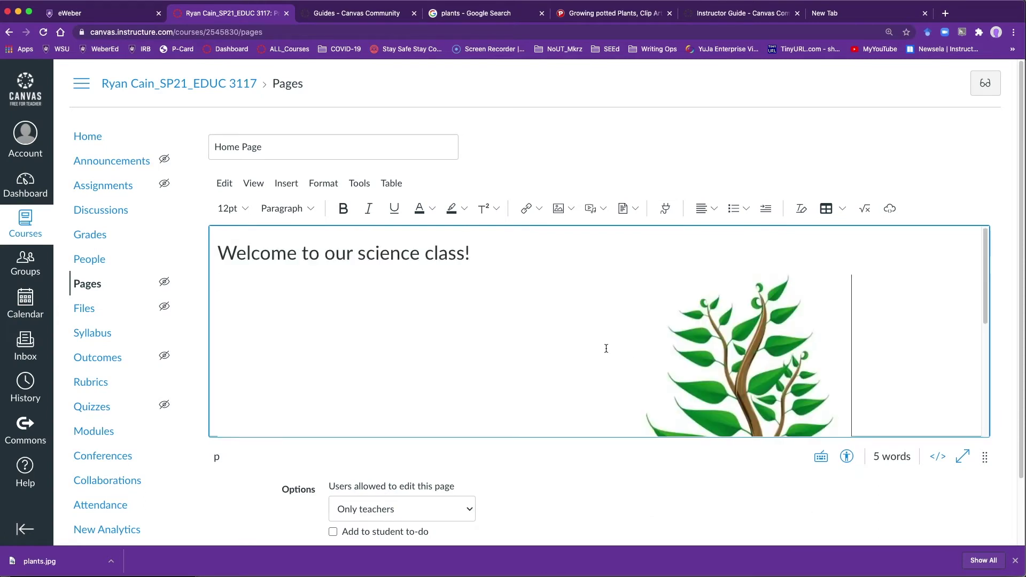
- Shrink the inserted plants image proportionally to a little over half its width
scroll(606, 348, down, 5)
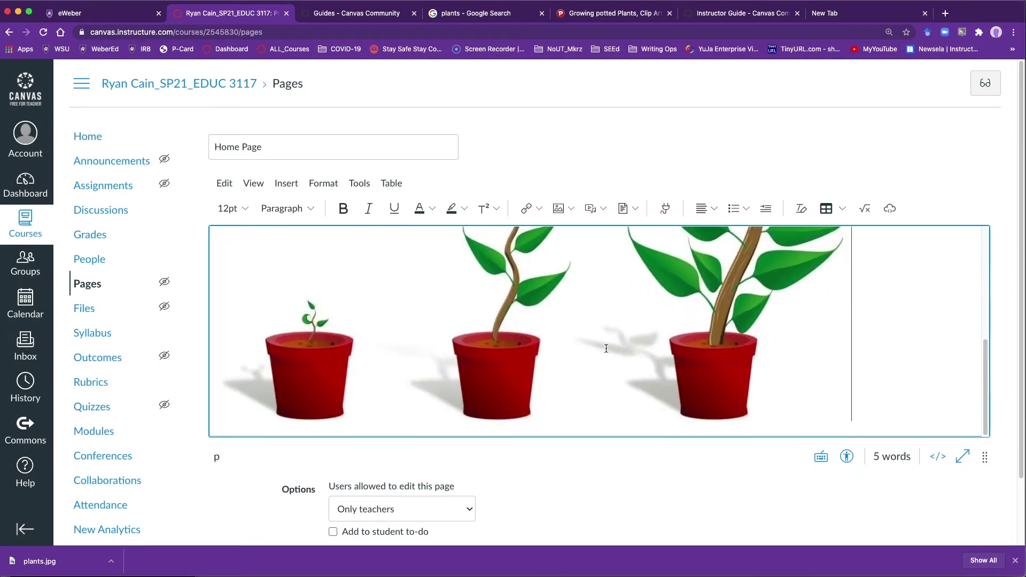
click(710, 362)
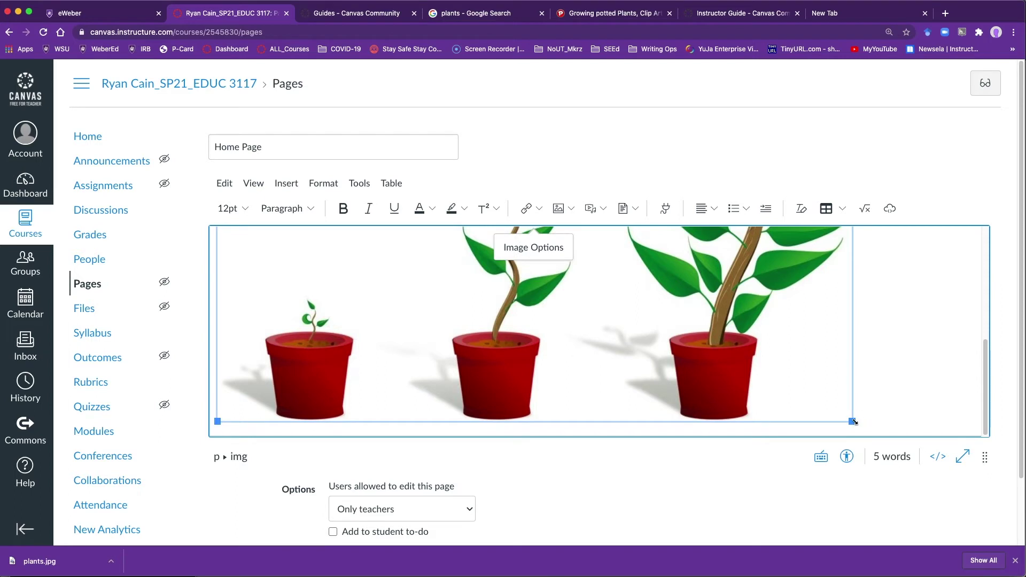
drag(853, 423, 640, 323)
scroll(639, 323, down, 2)
scroll(639, 322, down, 3)
- Add the line "Please join me in getting started by clicking on the Modules Button." below the plants image
click(632, 315)
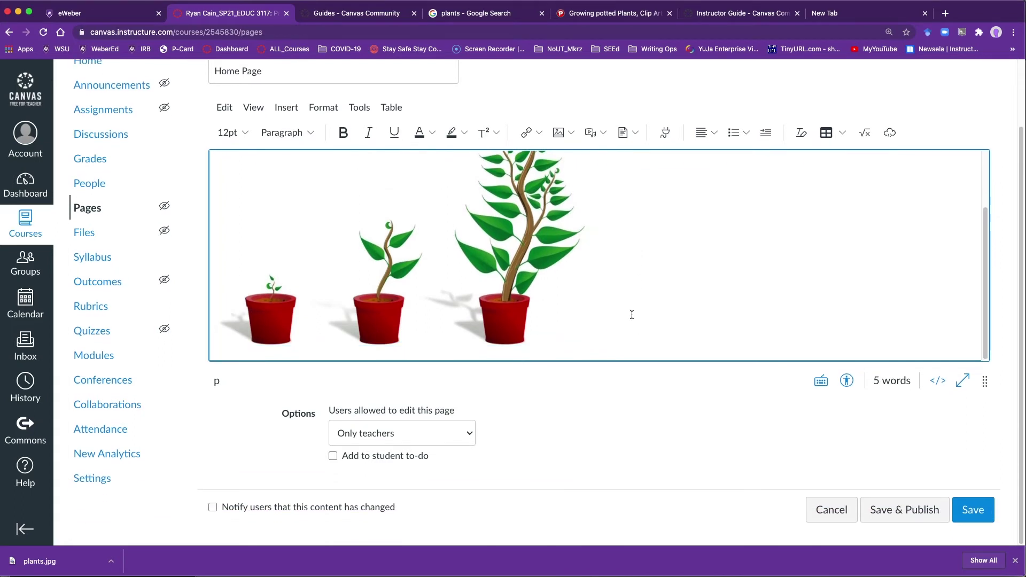
key(Return)
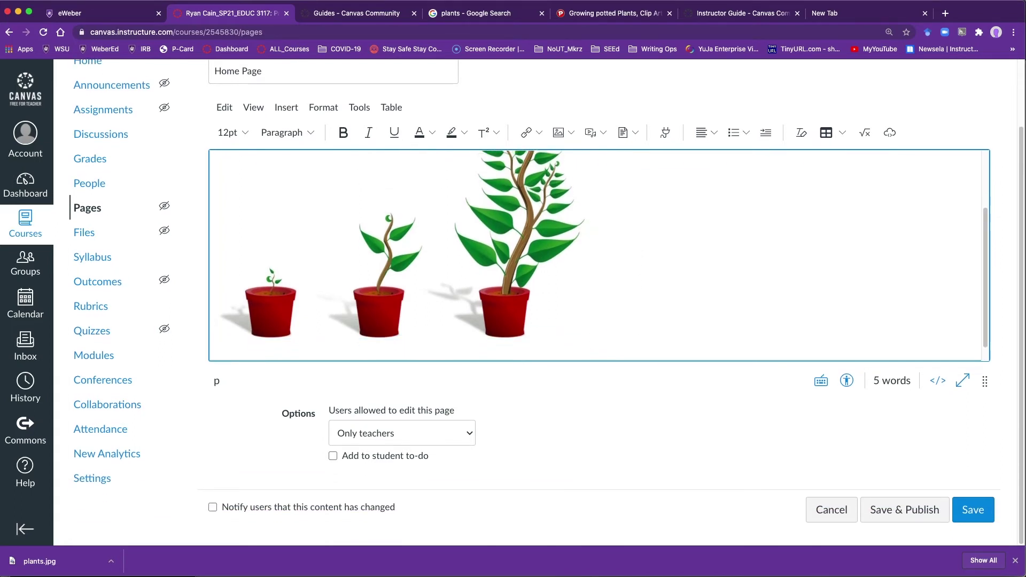
text(Please join me )
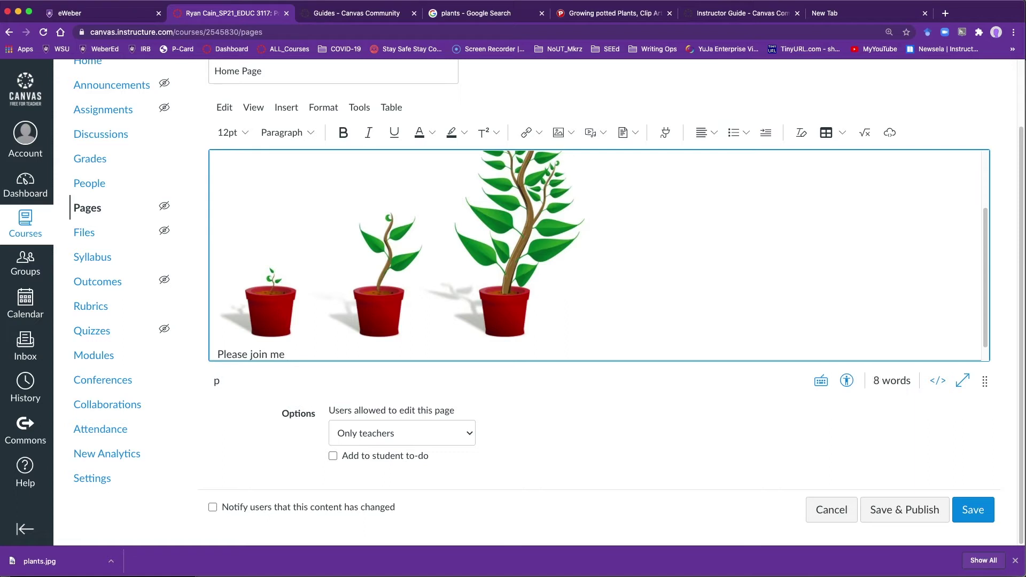
text(in getting started by click)
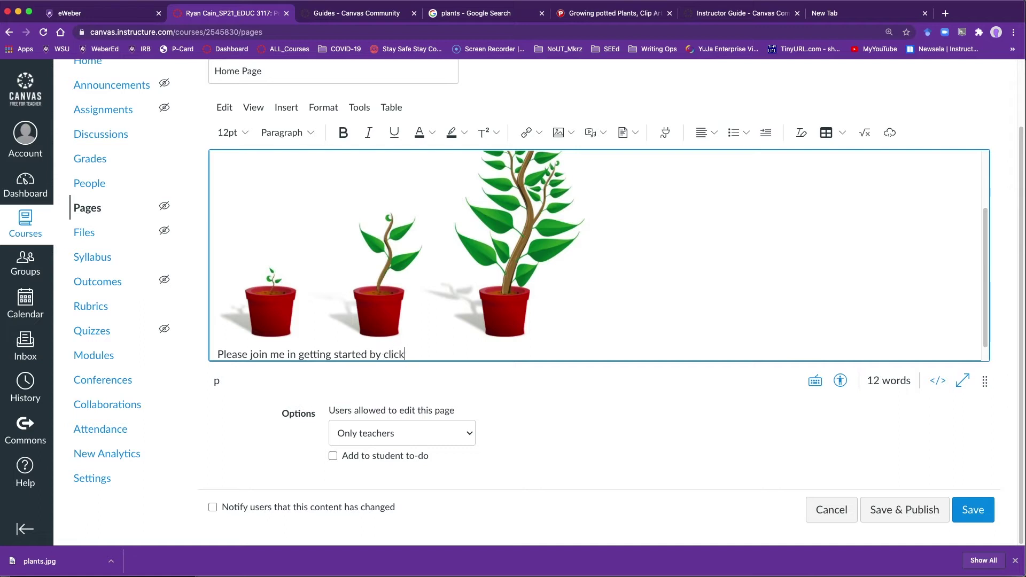
text(ing on the Mou)
text(les b)
key(BackSpace)
text(Button.)
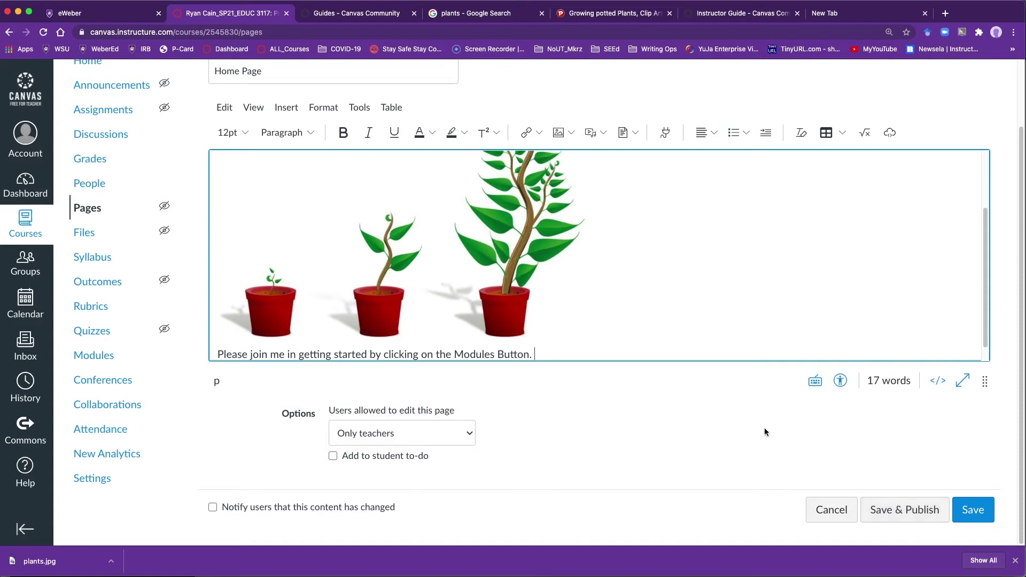
- Save and publish the home page, and review the published page from heading to closing line
scroll(719, 308, down, 2)
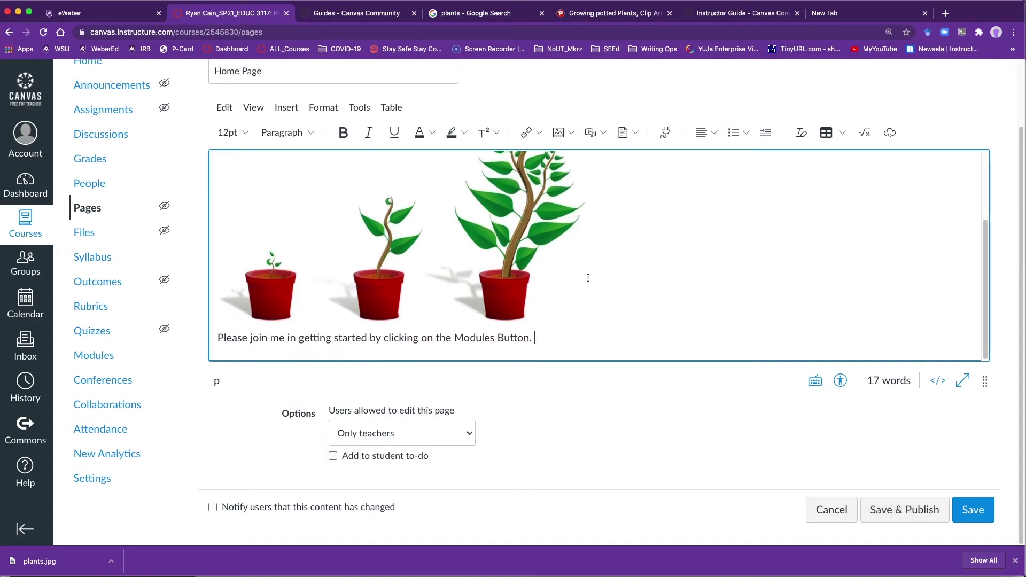
click(916, 510)
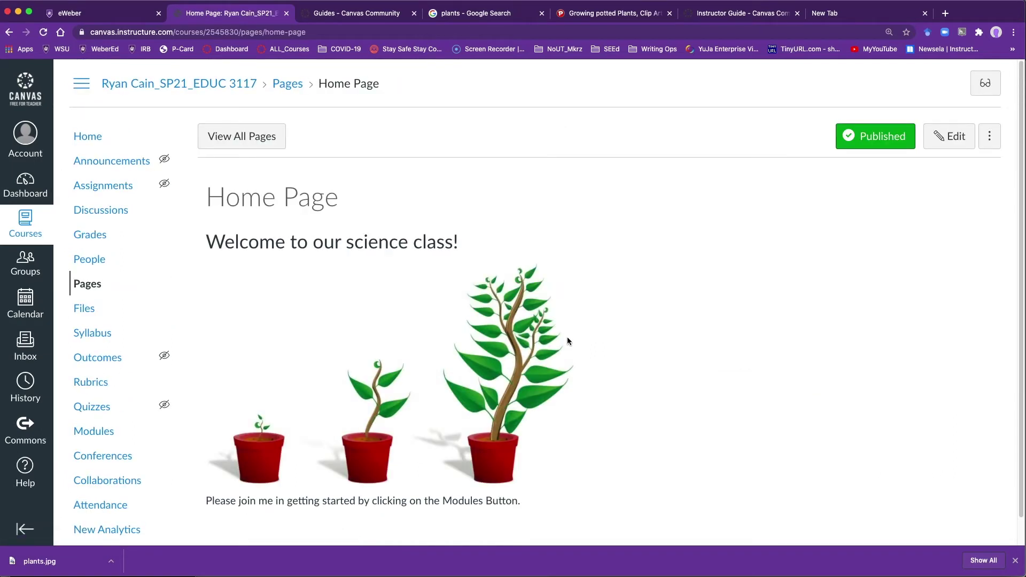
scroll(578, 332, down, 1)
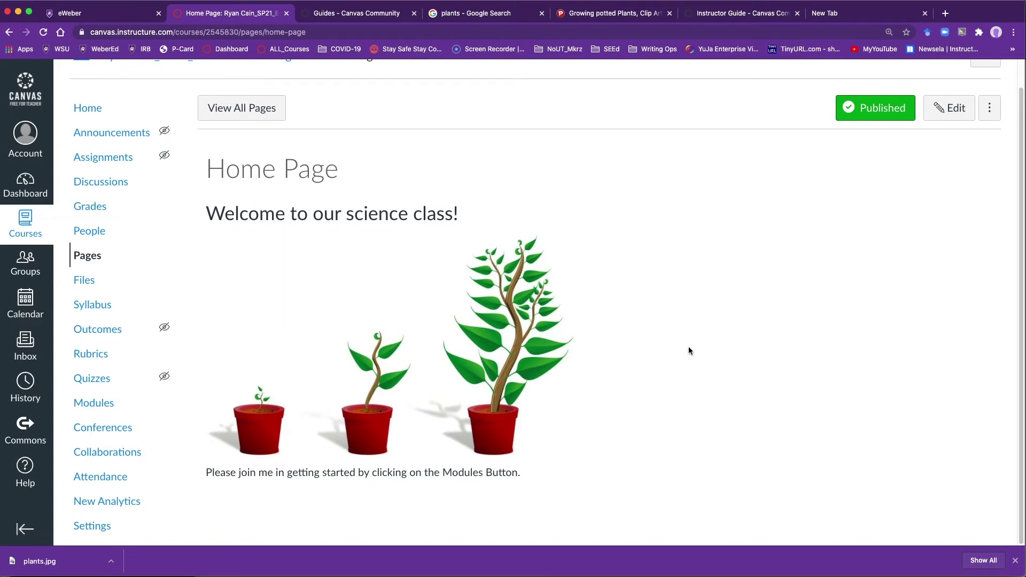
scroll(688, 346, up, 1)
scroll(601, 323, down, 1)
- Reopen the home page for editing and delete the words "Modules Button" from the sentence below the image
click(954, 108)
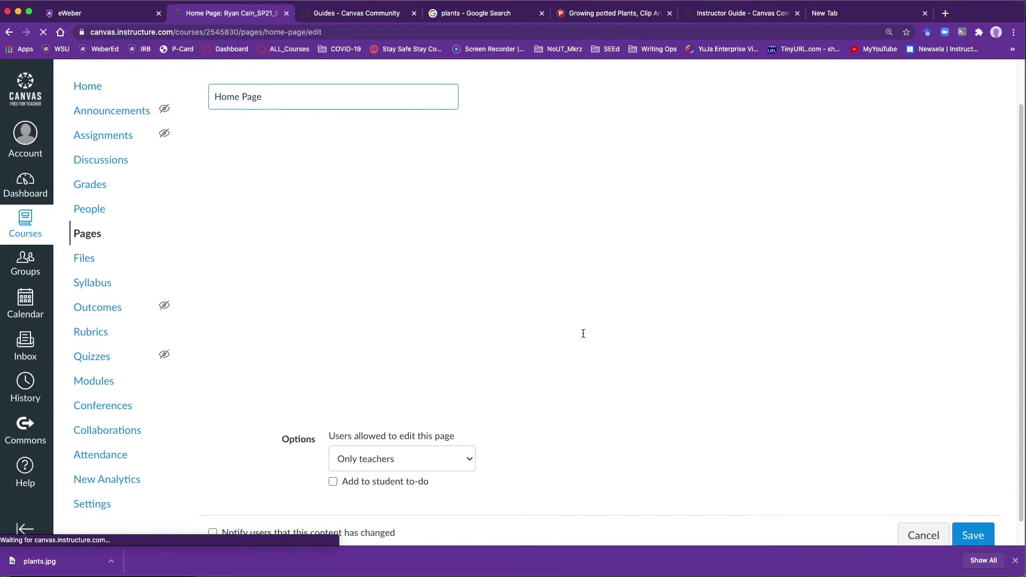
drag(457, 337, 527, 337)
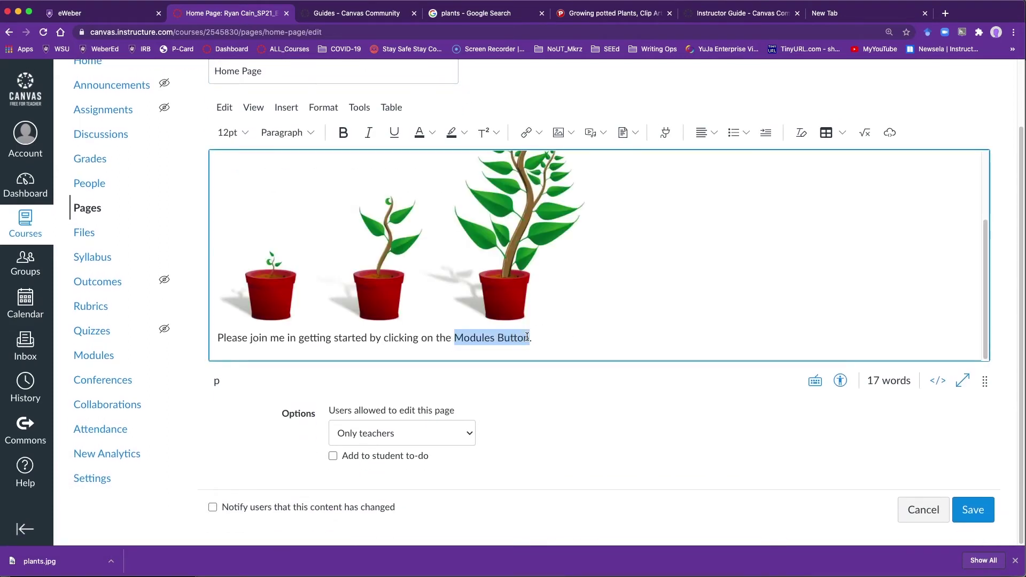
key(BackSpace)
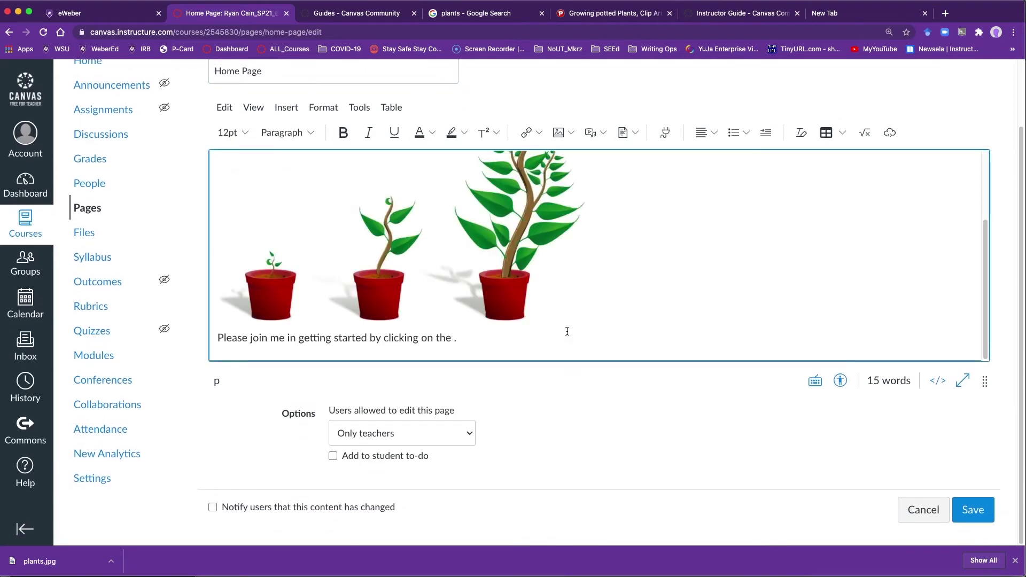
- Insert a course link to the Modules entry of Course Navigation at the gap before the sentence's period
click(286, 107)
mouse_move(309, 160)
mouse_move(326, 138)
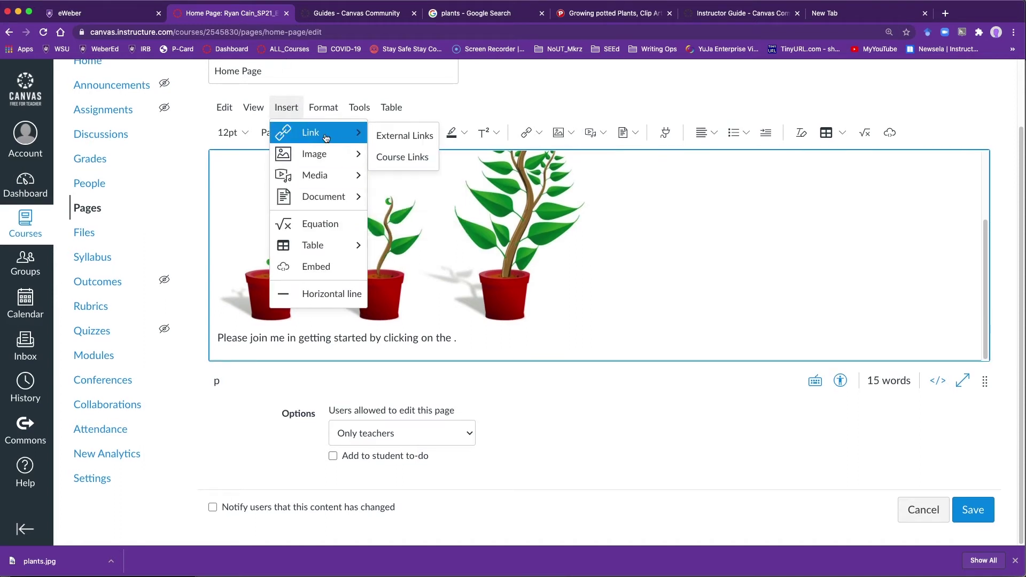
click(426, 162)
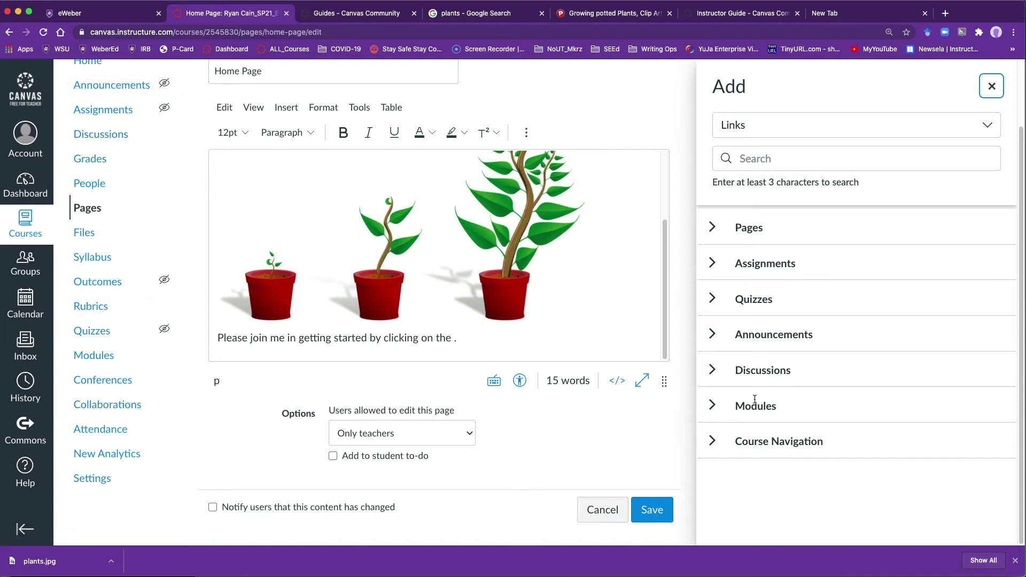
click(712, 442)
scroll(824, 404, down, 4)
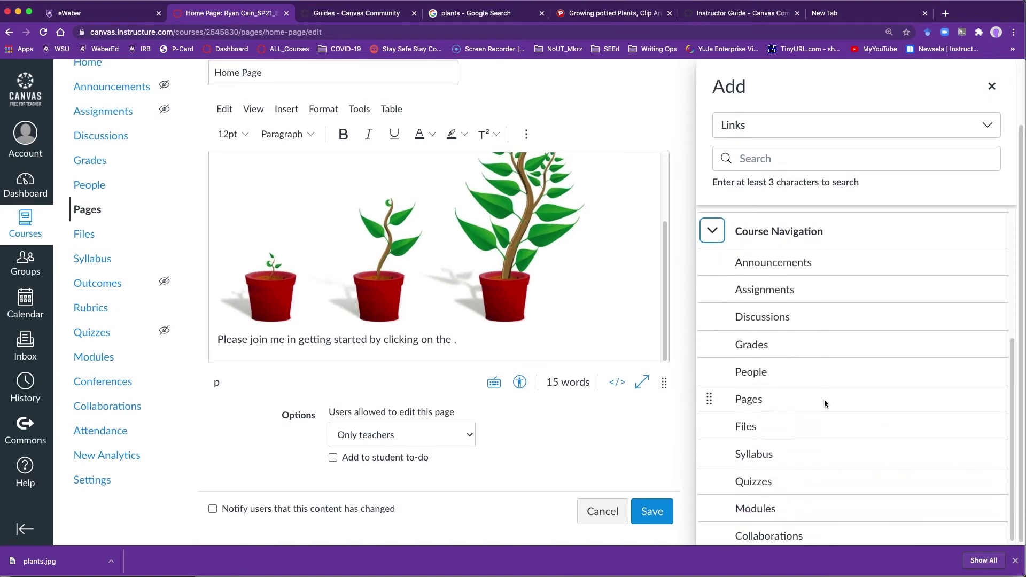
click(764, 508)
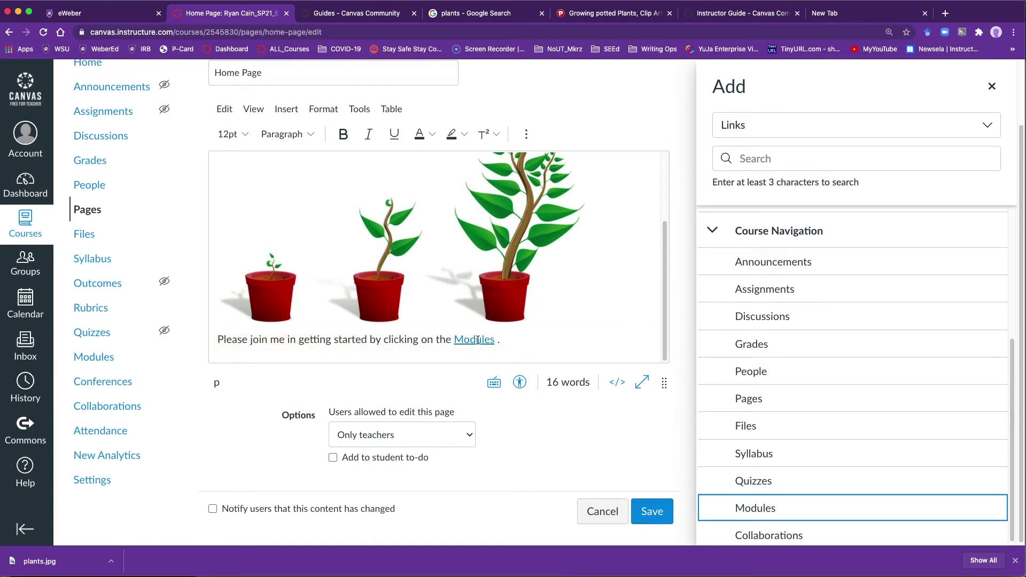
- Remove the stray space between the Modules link and the period, and select the link text
click(499, 344)
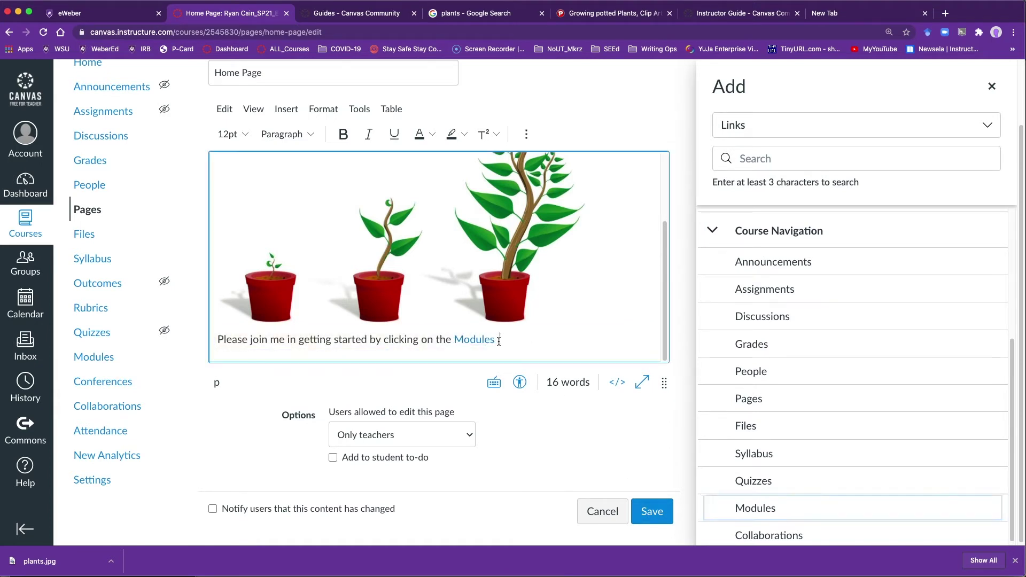
text(.)
double_click(474, 339)
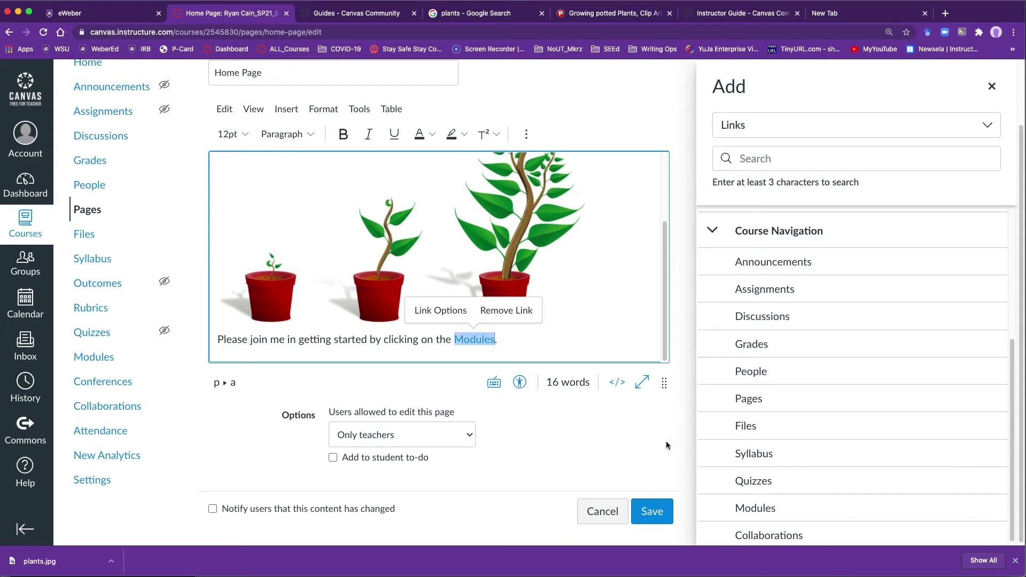
- Save the edited home page and test its Modules link from the sentence below the image
click(654, 507)
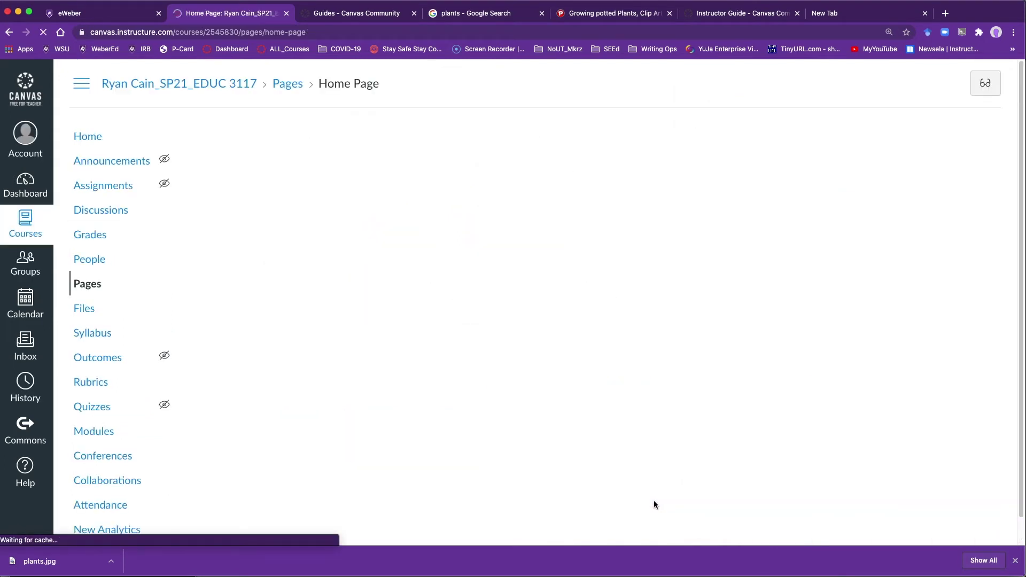
scroll(598, 385, down, 1)
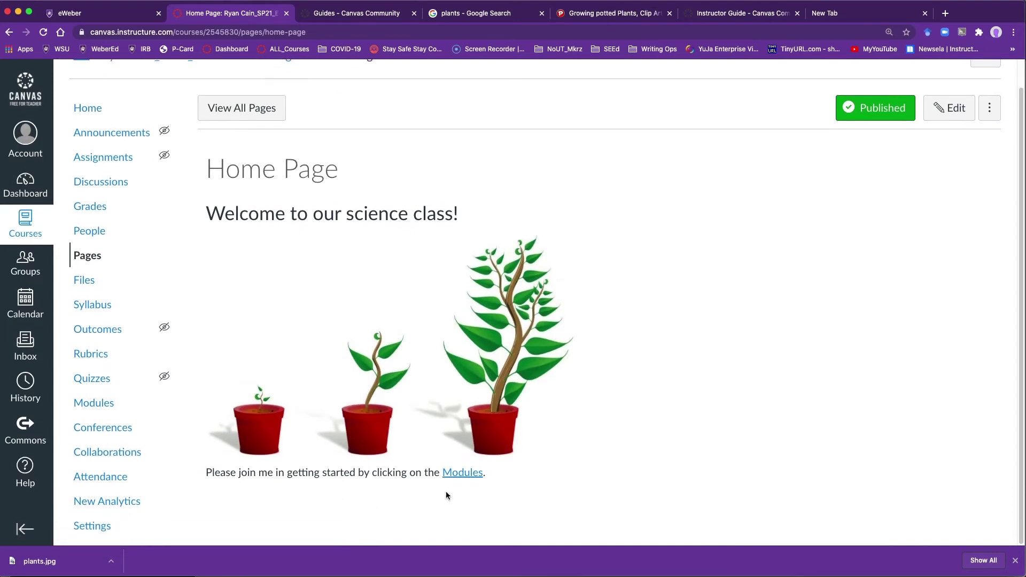
click(458, 475)
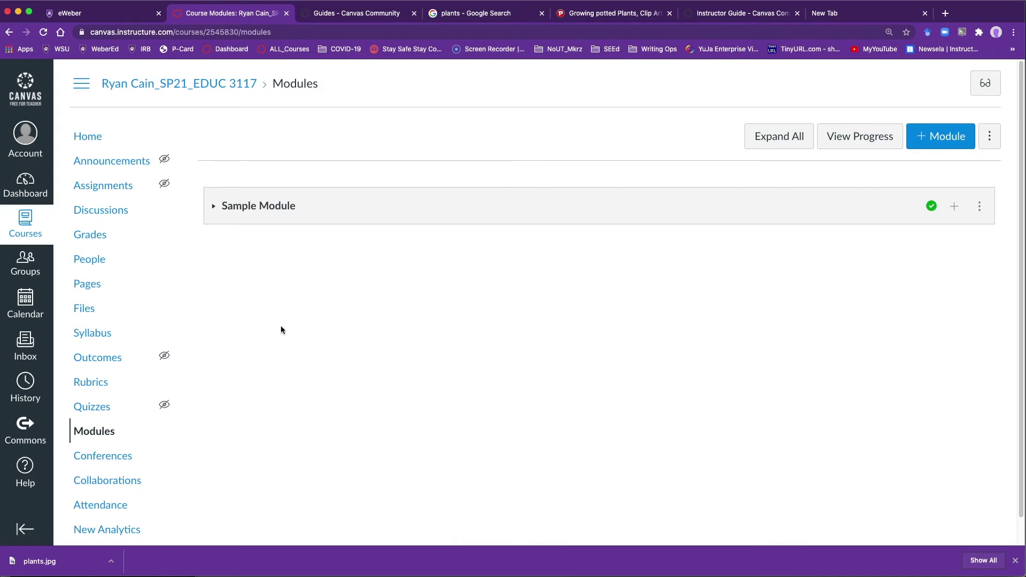
- Compare the Pages list with the course Home view, and set Home Page as the course's front page
click(97, 284)
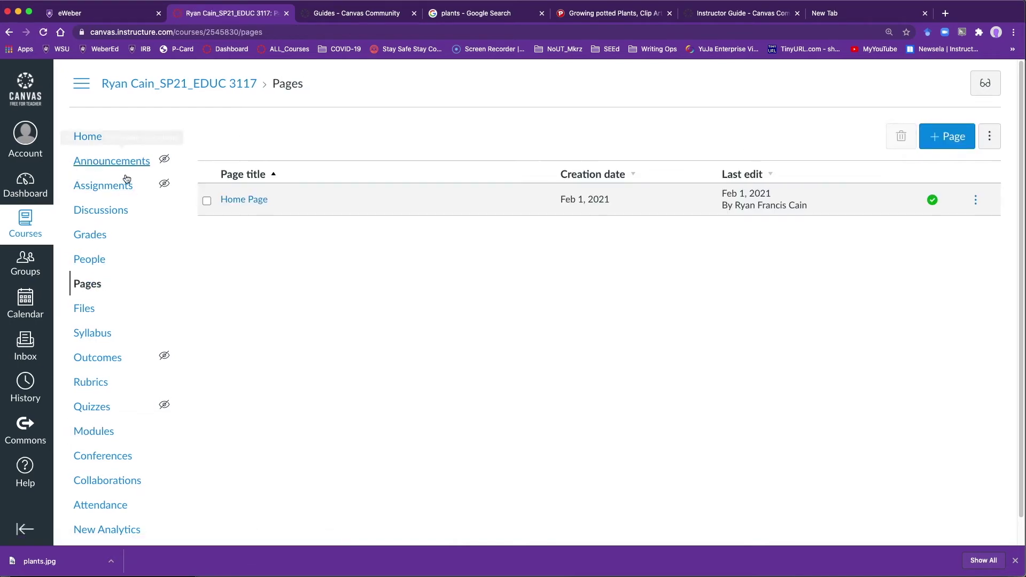
scroll(88, 141, down, 1)
click(88, 140)
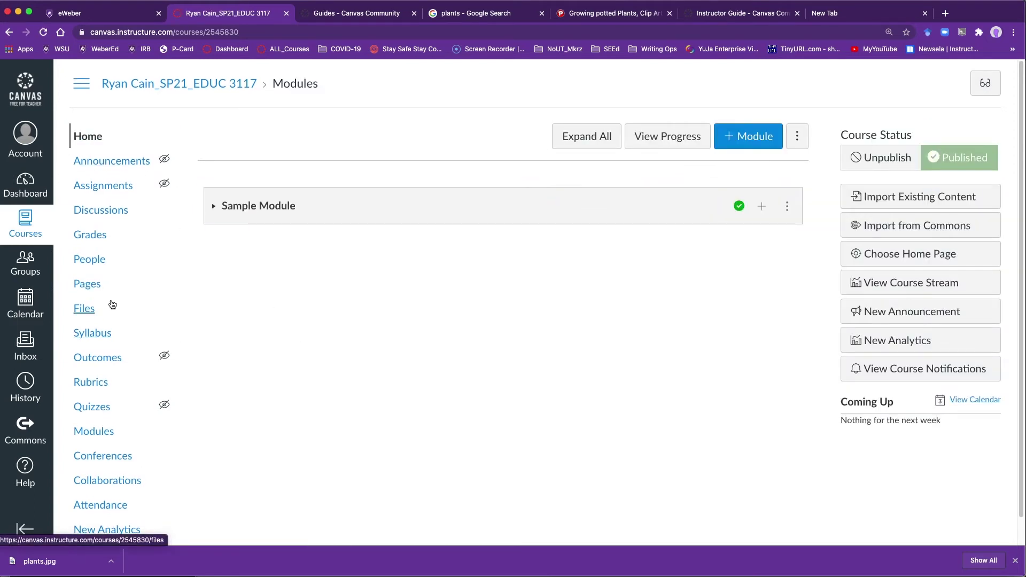
click(88, 286)
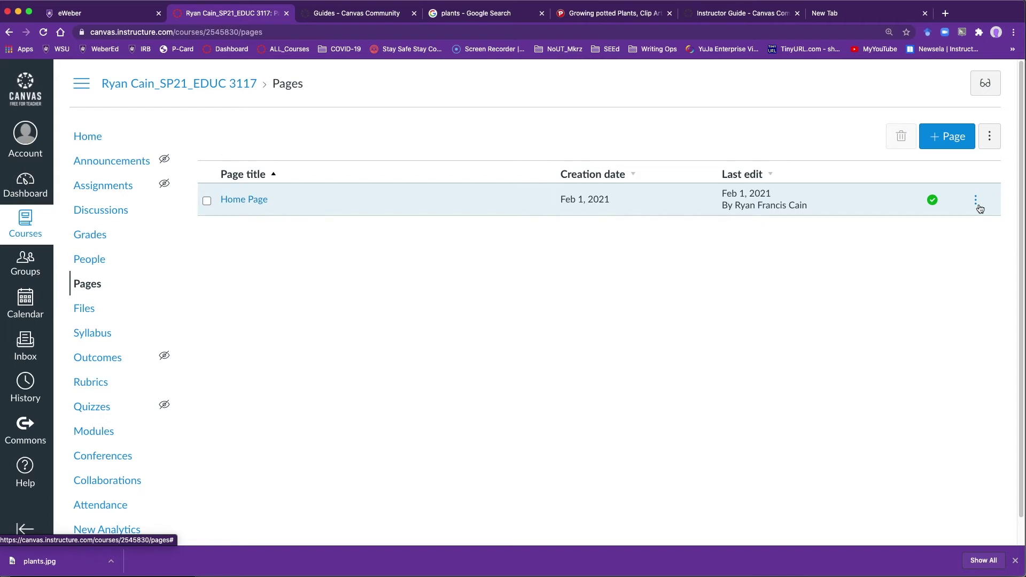
click(976, 203)
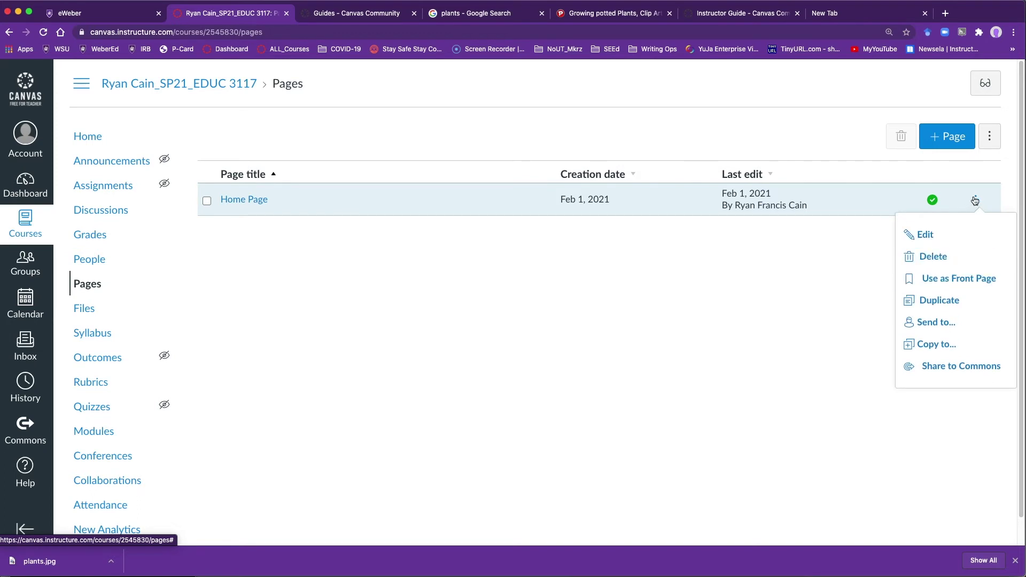
click(933, 257)
click(973, 207)
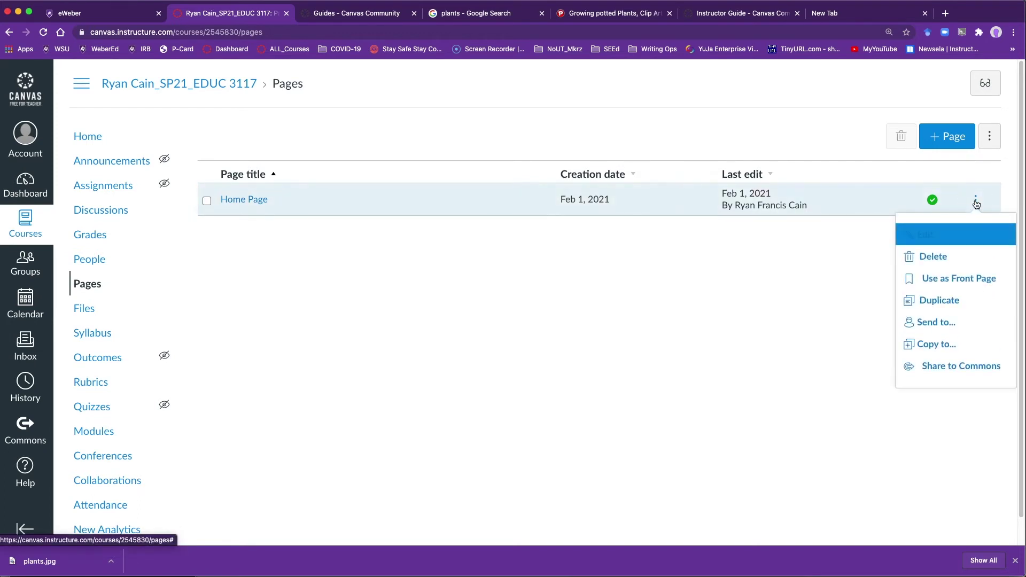
click(965, 282)
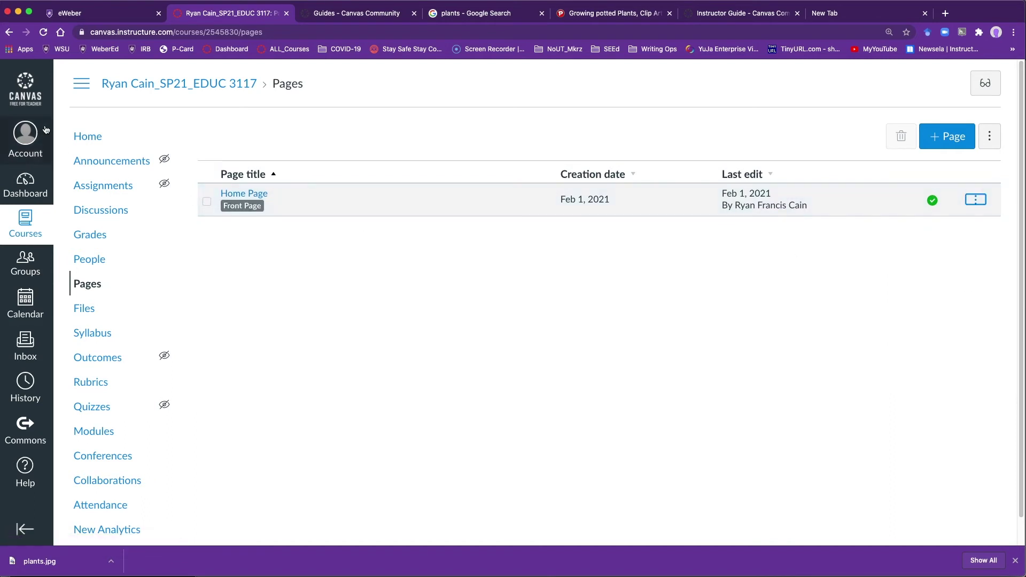
- Check the course Home and Pages views, and set the course home page to display Pages Front Page
click(77, 140)
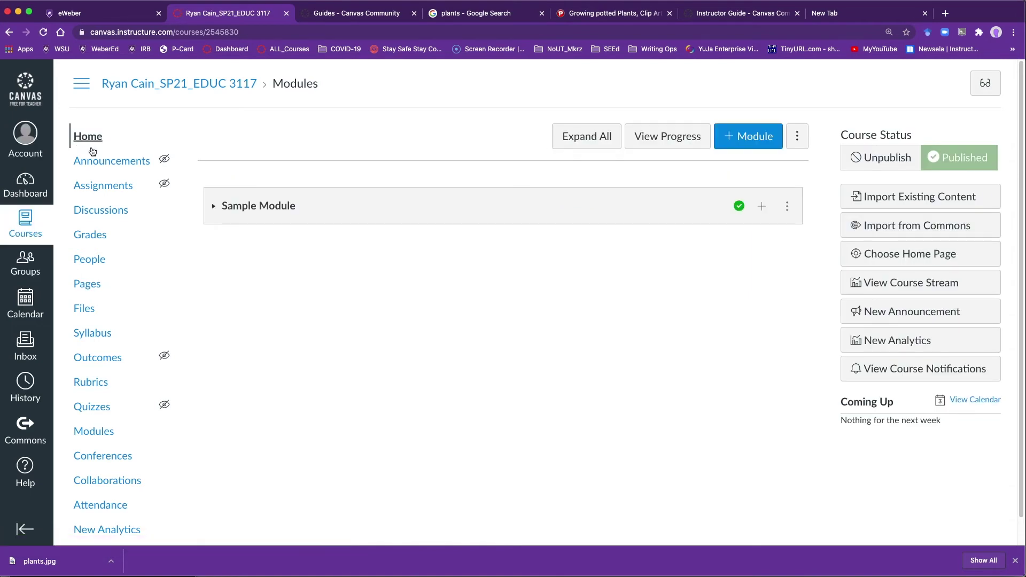
click(88, 283)
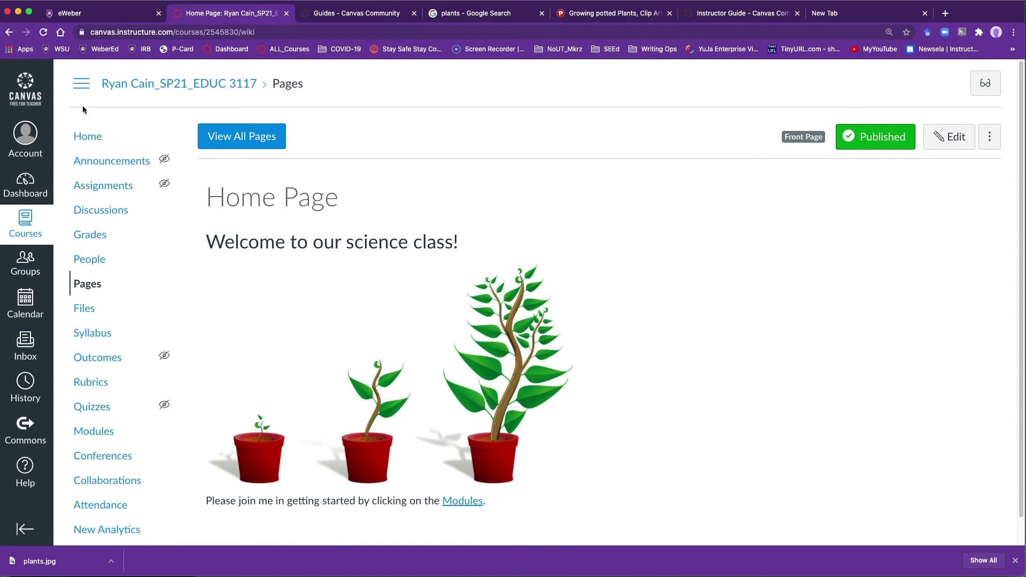
click(83, 136)
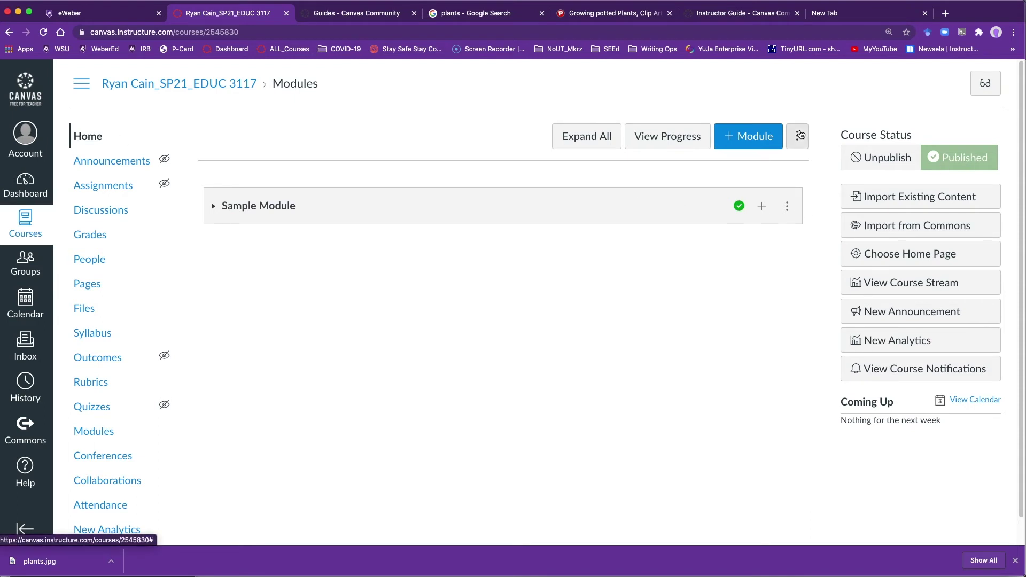
click(922, 261)
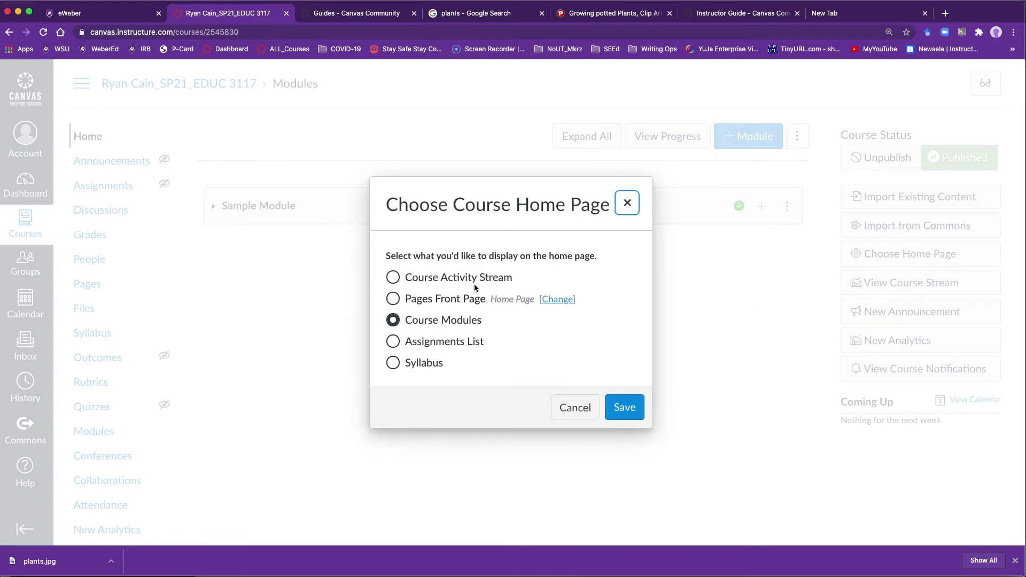
click(393, 299)
click(626, 409)
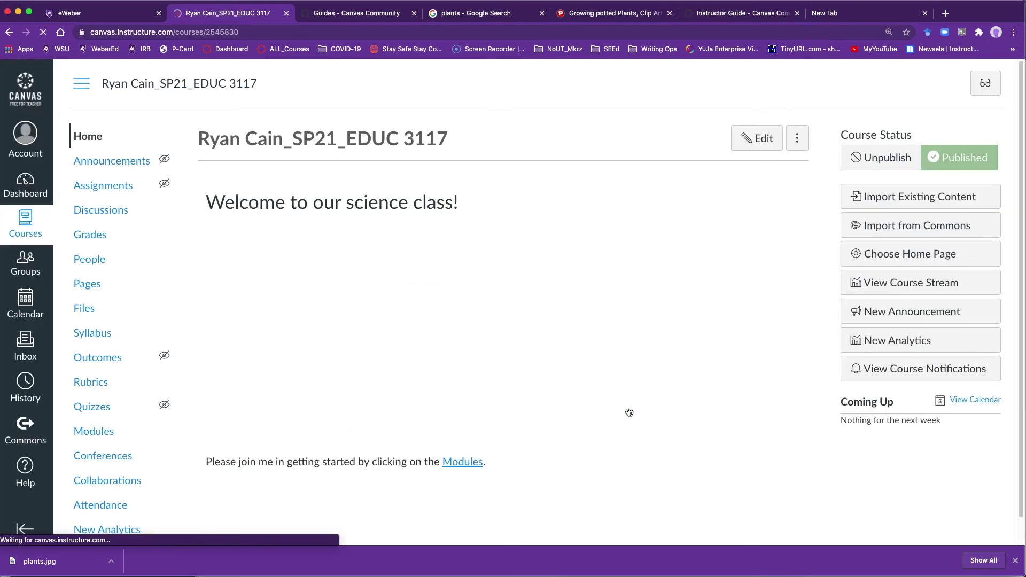
scroll(629, 411, down, 1)
scroll(629, 412, up, 1)
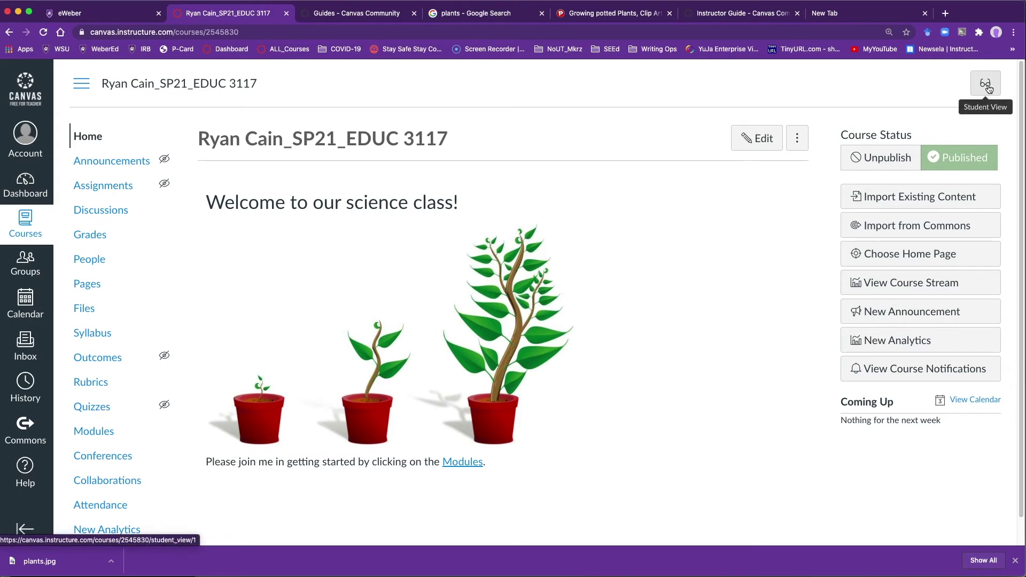
- Enlarge the browser display to 150% and enter Student View for the course
key(super+equal)
key(super+equal)
key(super+equal)
key(super+equal)
key(super+equal)
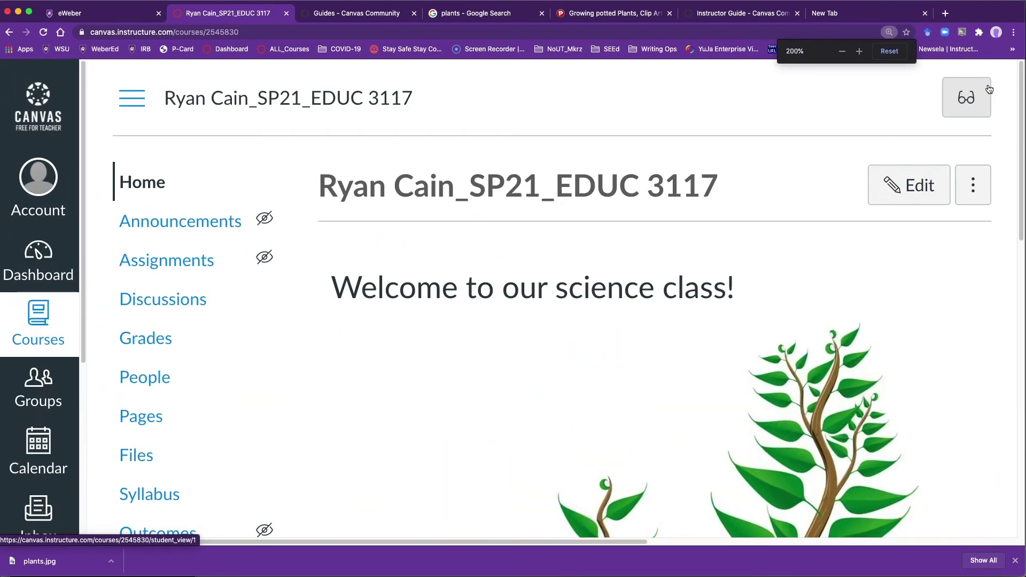
key(super+minus)
key(super+minus)
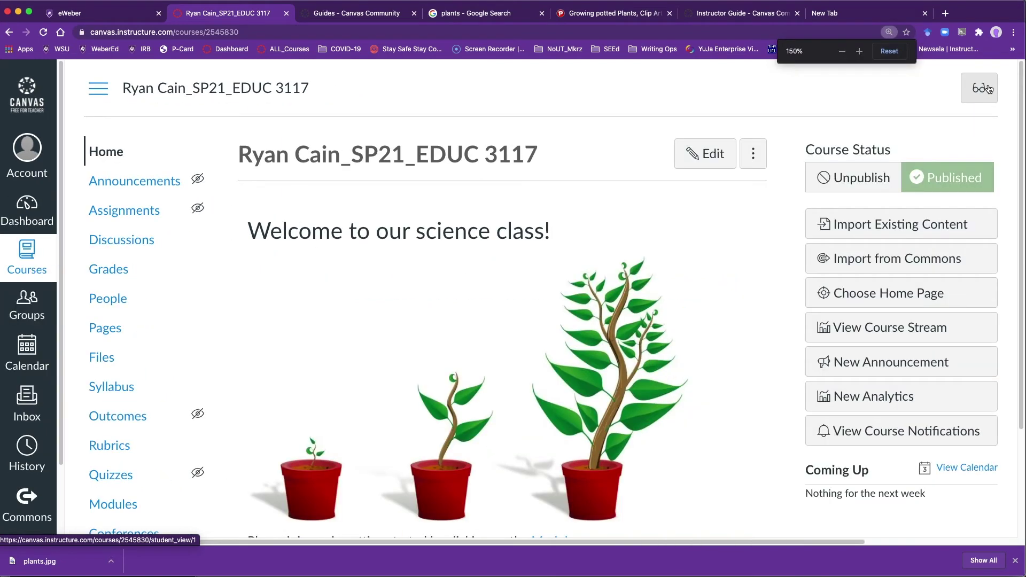
click(989, 88)
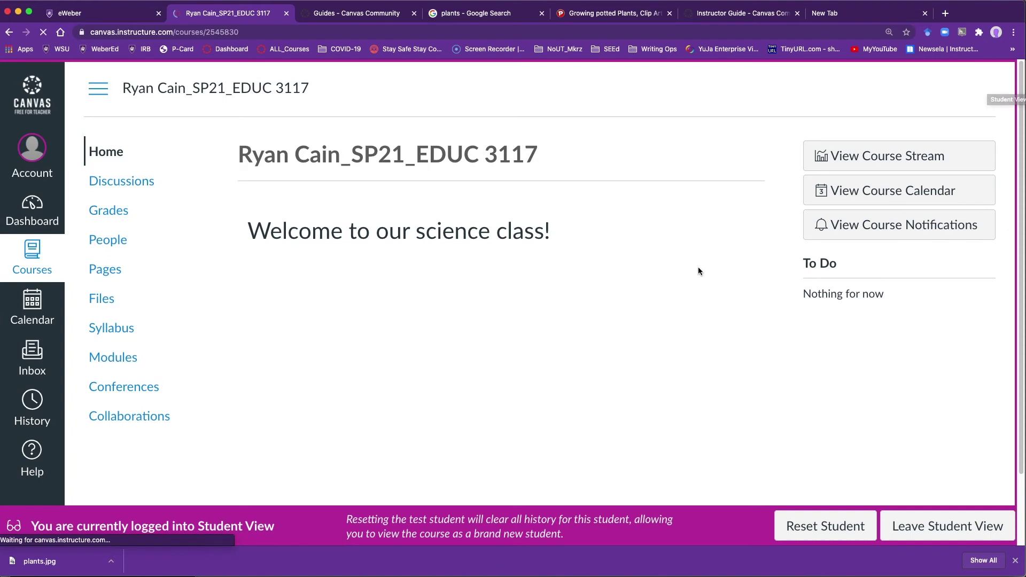
- Review the home page as a student from heading to closing sentence, and follow its Modules link
scroll(698, 271, down, 3)
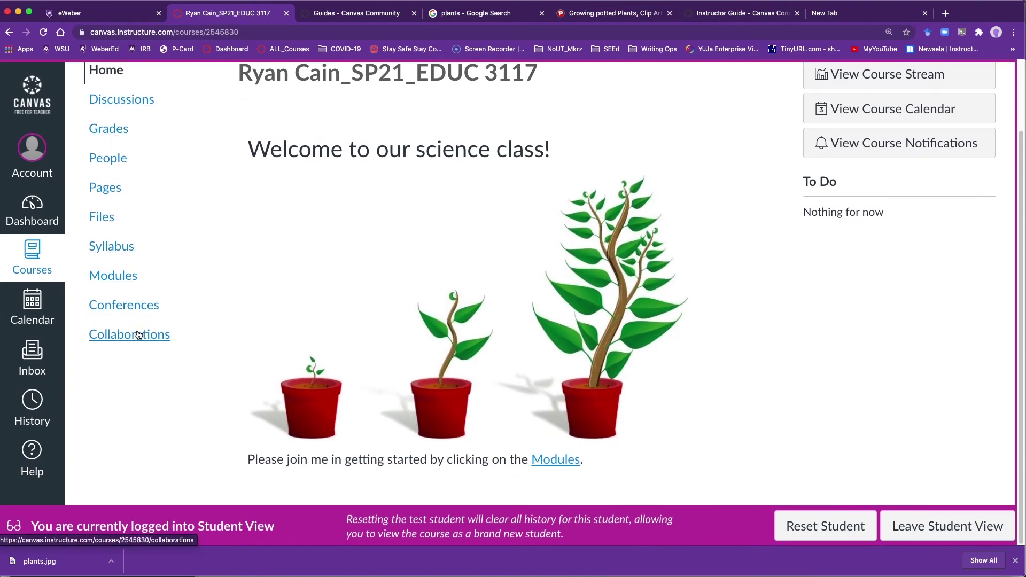
scroll(143, 336, up, 2)
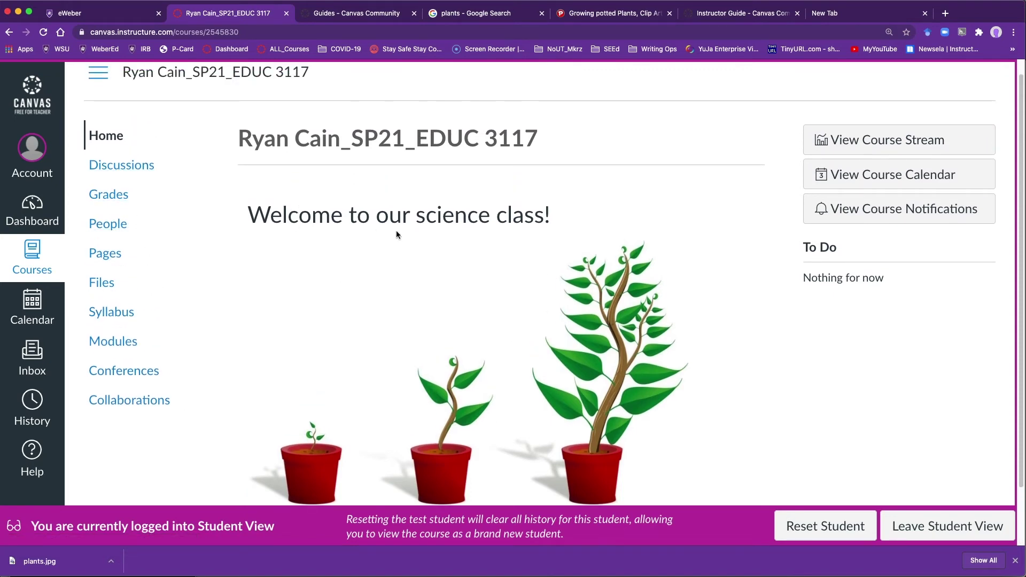
scroll(620, 298, down, 1)
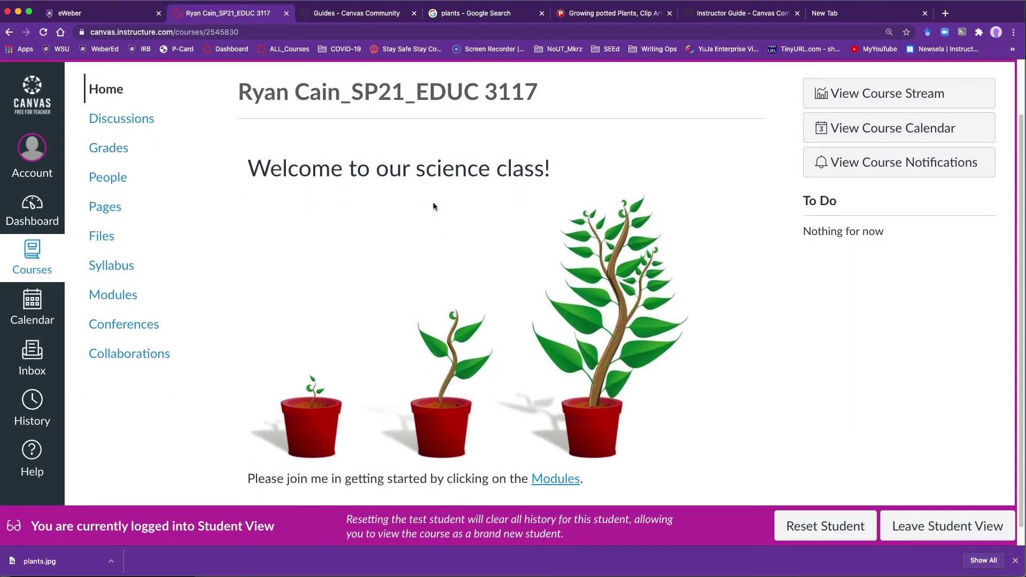
scroll(610, 339, down, 1)
click(553, 460)
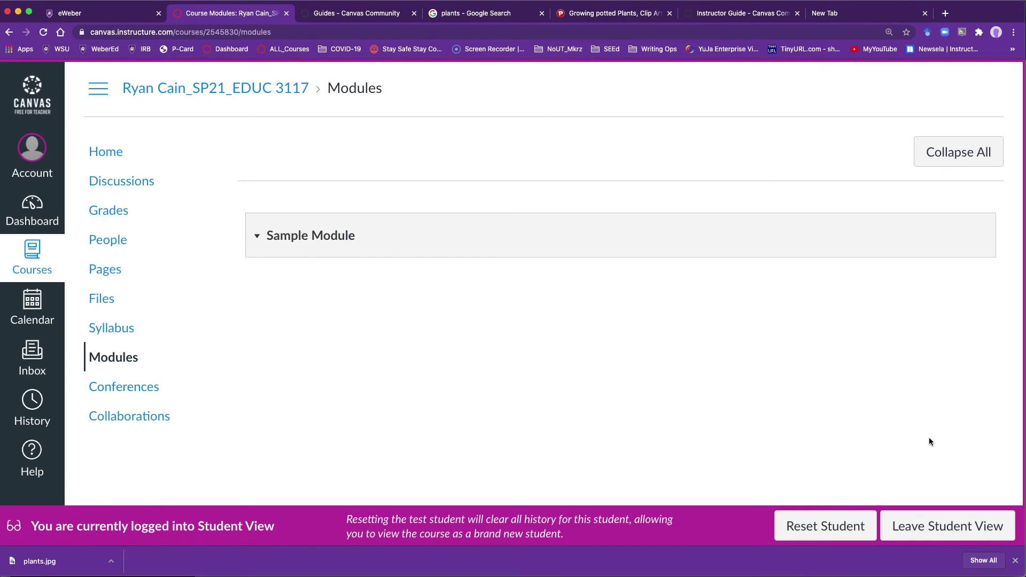
- Leave Student View and return to the course Home to look over the page as teacher
click(936, 533)
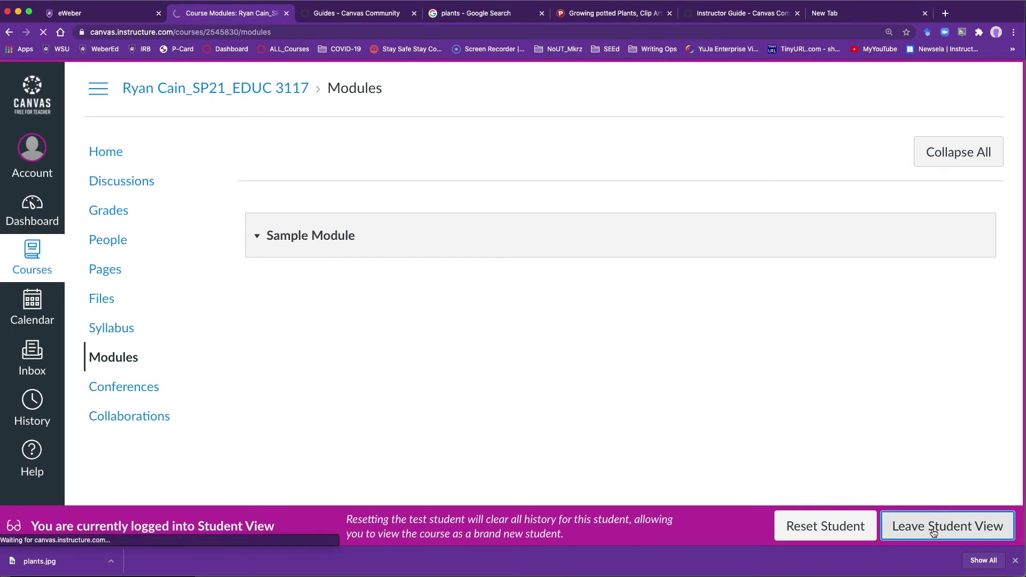
click(113, 157)
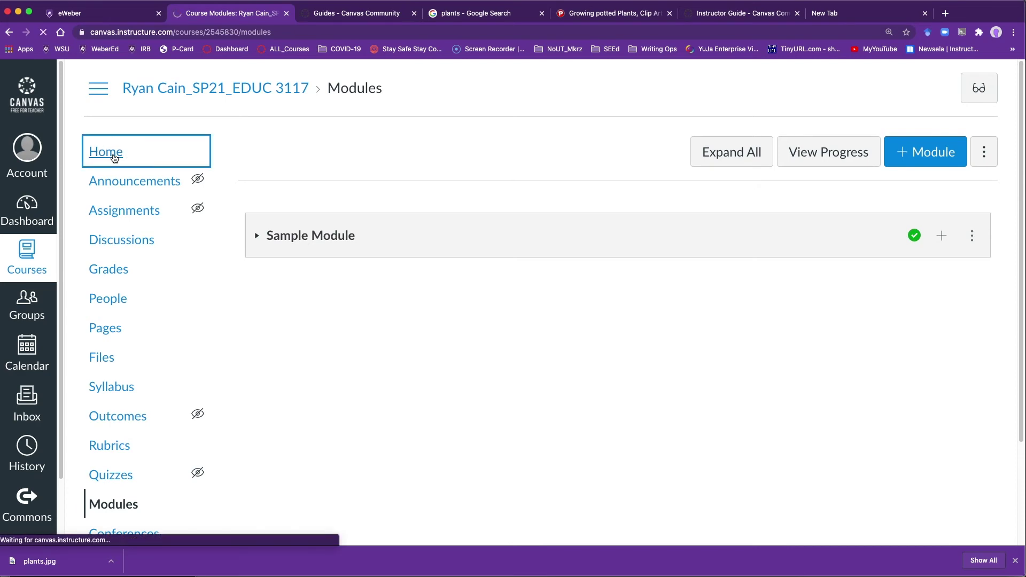
scroll(487, 337, down, 5)
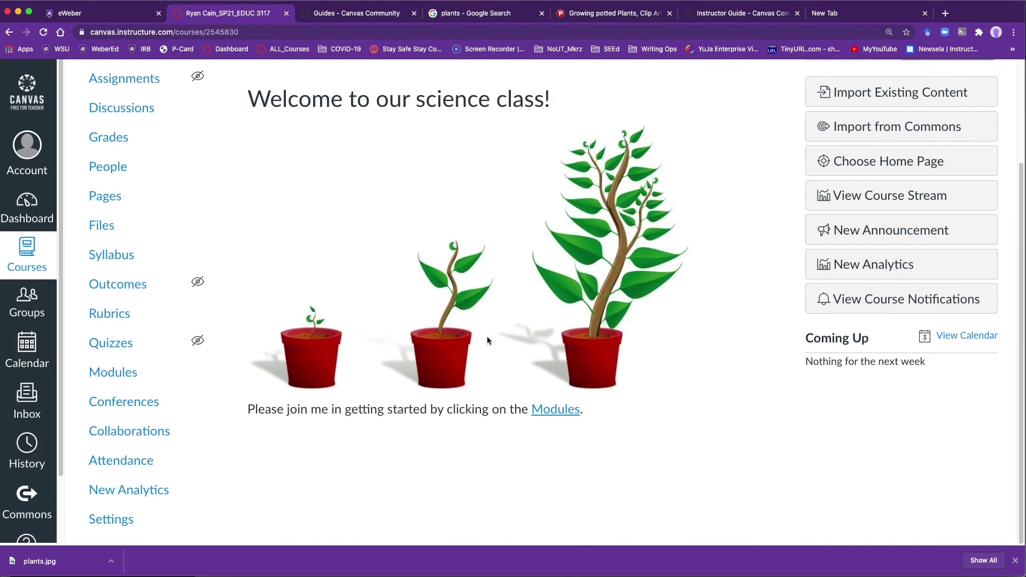
scroll(486, 340, up, 3)
- Open the home page for editing and add an empty paragraph below the closing sentence
click(705, 93)
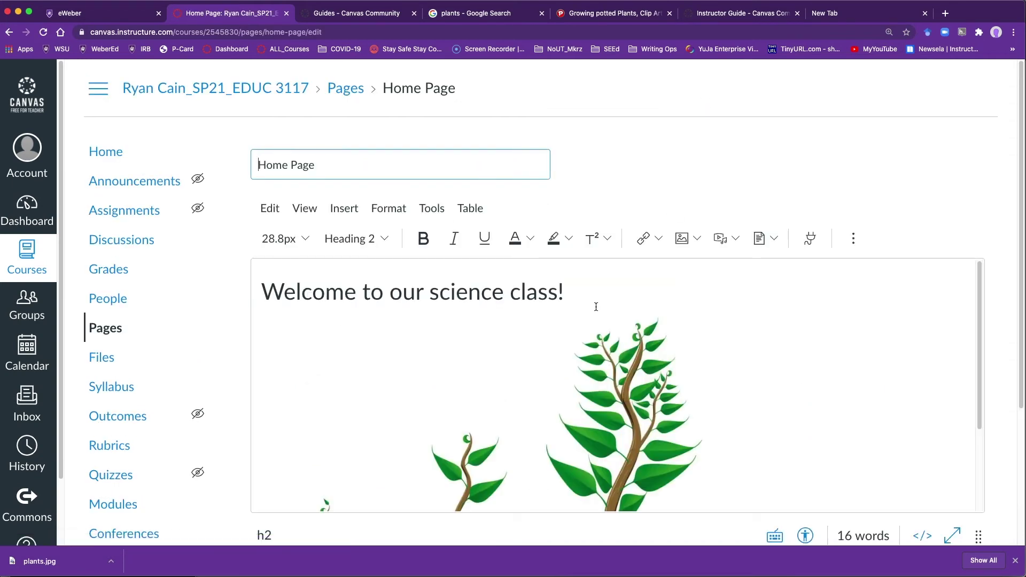
scroll(596, 307, down, 4)
click(732, 448)
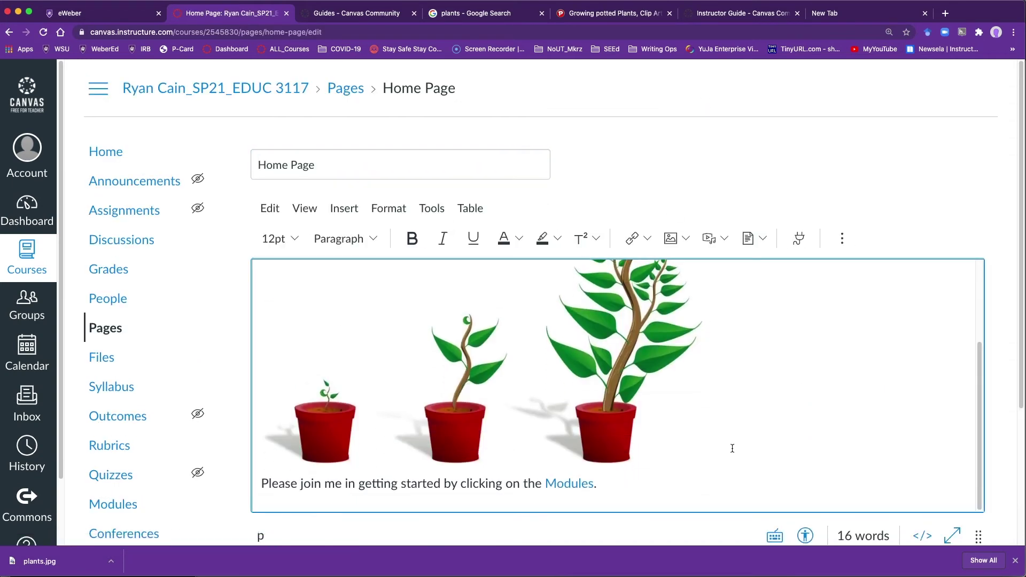
key(Return)
key(BackSpace)
key(Return)
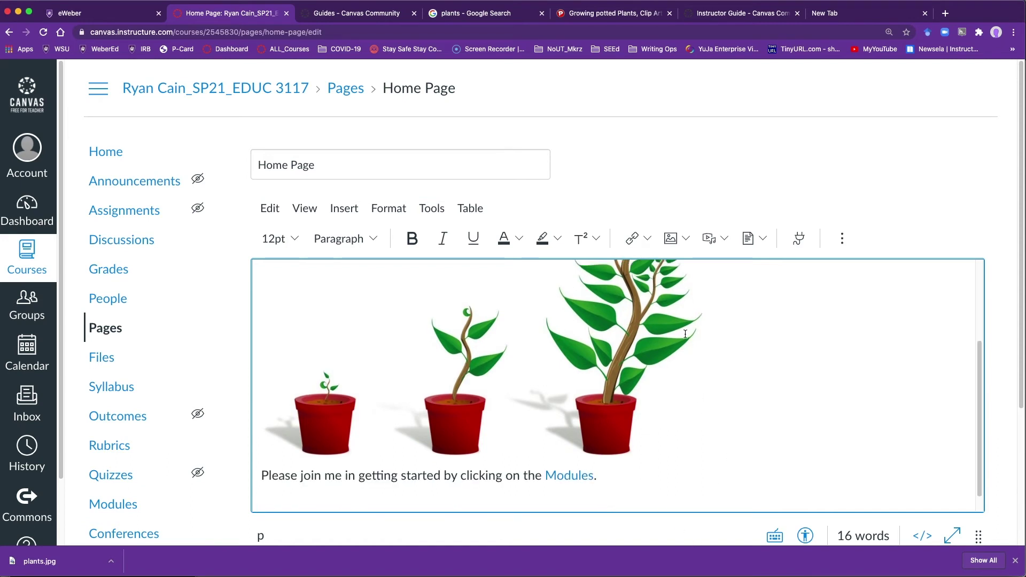
- Switch to the Canvas Guides browser tab and search YouTube from it for "first grade plant video"
click(383, 16)
click(380, 32)
text(you)
key(Right)
key(Tab)
text(fi)
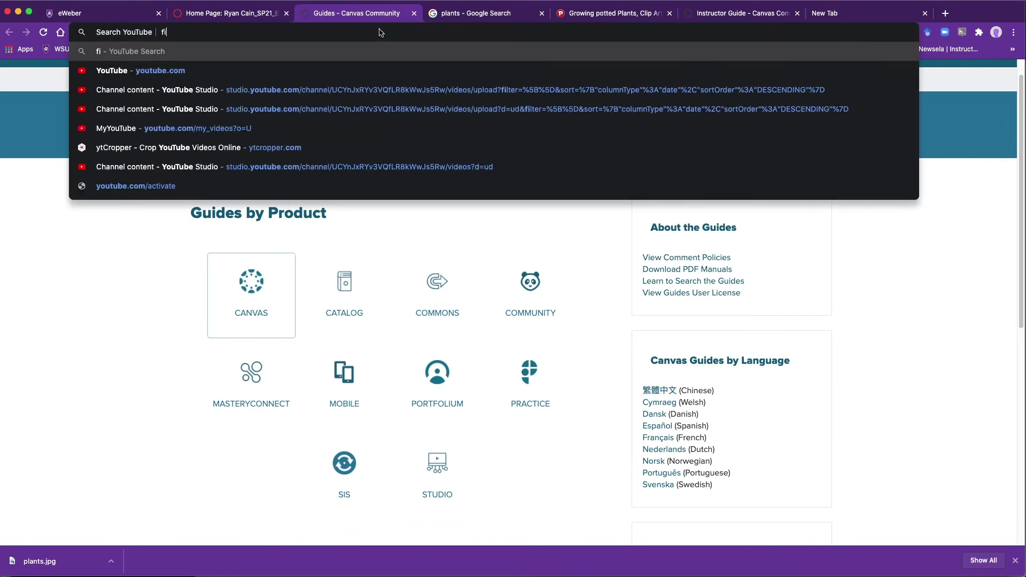
text(rst grade plant)
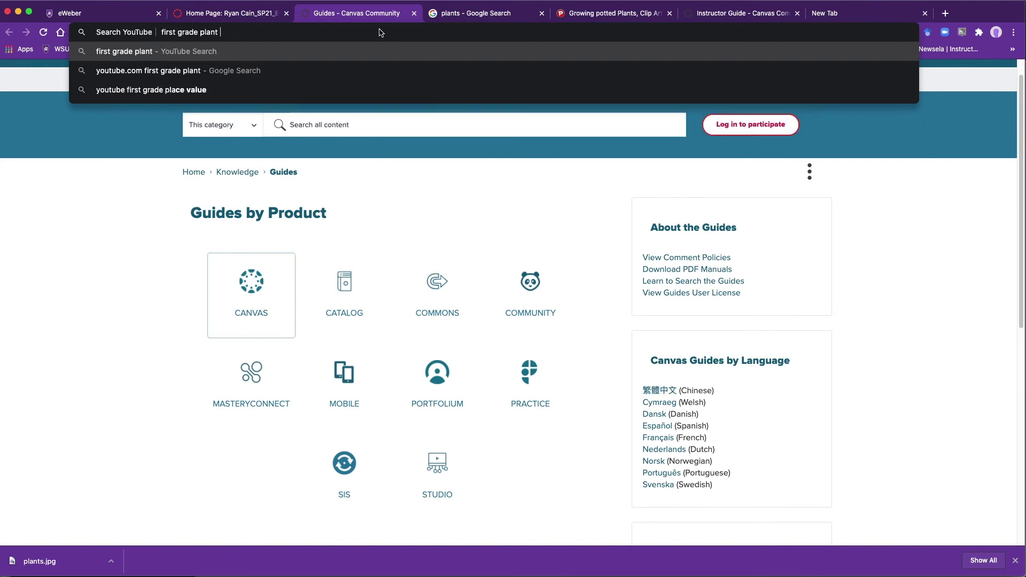
text( video)
key(Return)
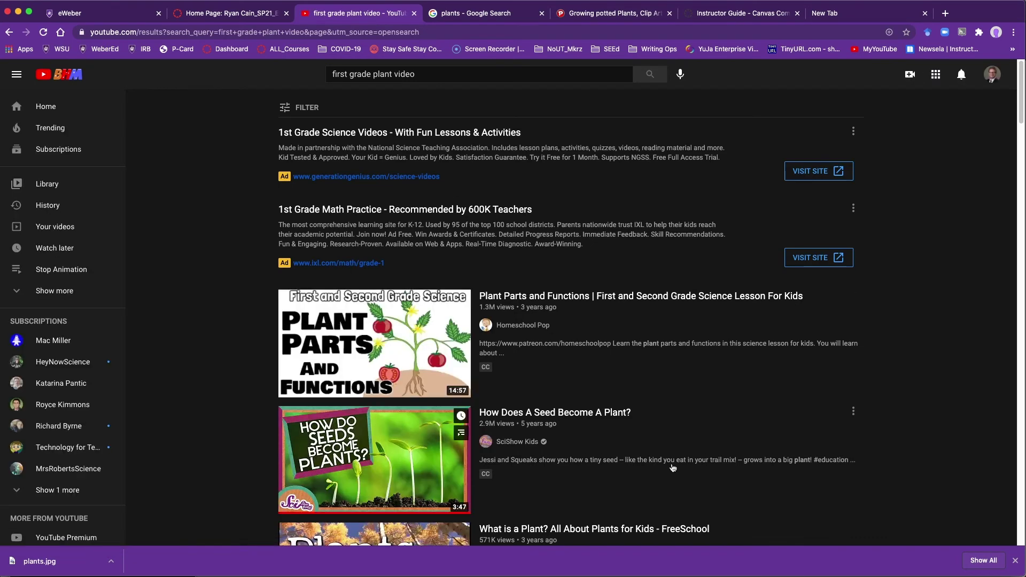
- Browse the YouTube results and open the SciShow Kids video "How Does A Seed Become A Plant?"
scroll(672, 469, down, 1)
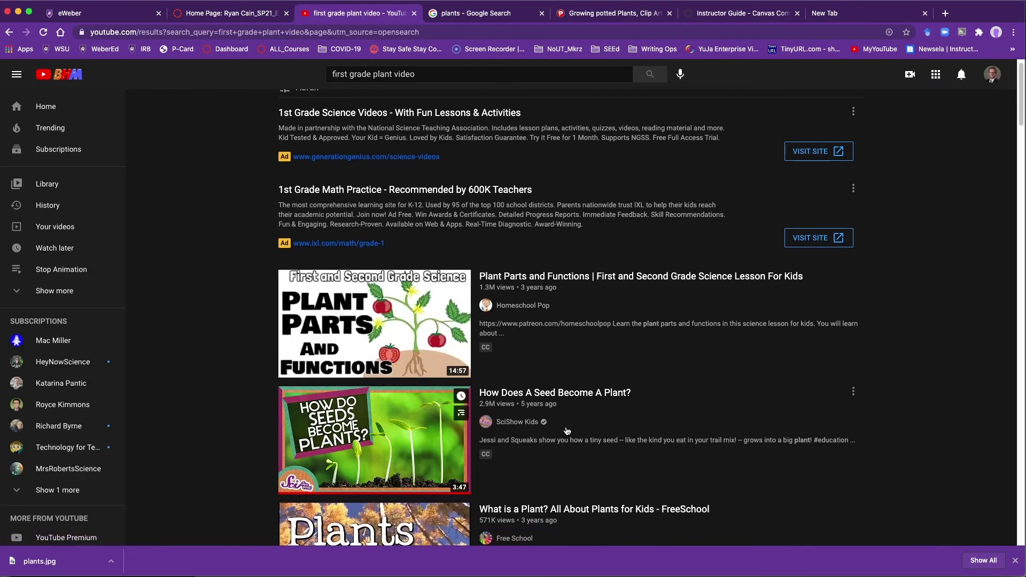
scroll(567, 431, down, 1)
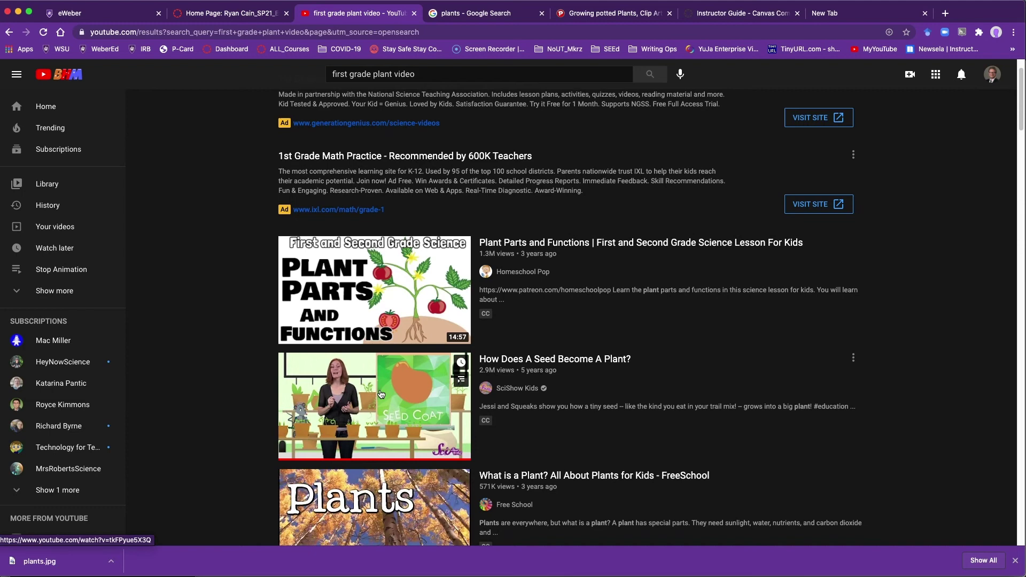
scroll(381, 395, down, 1)
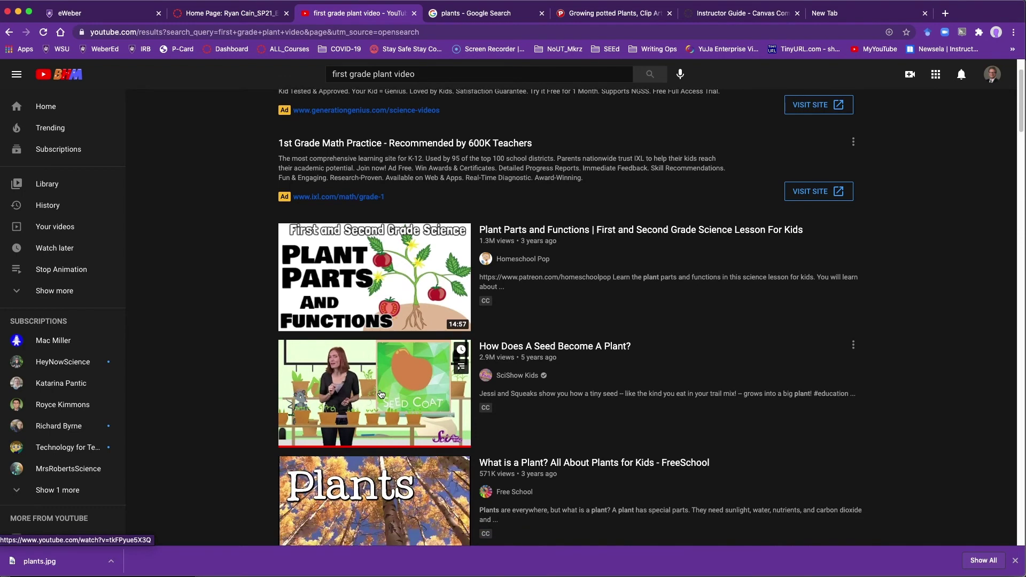
click(564, 348)
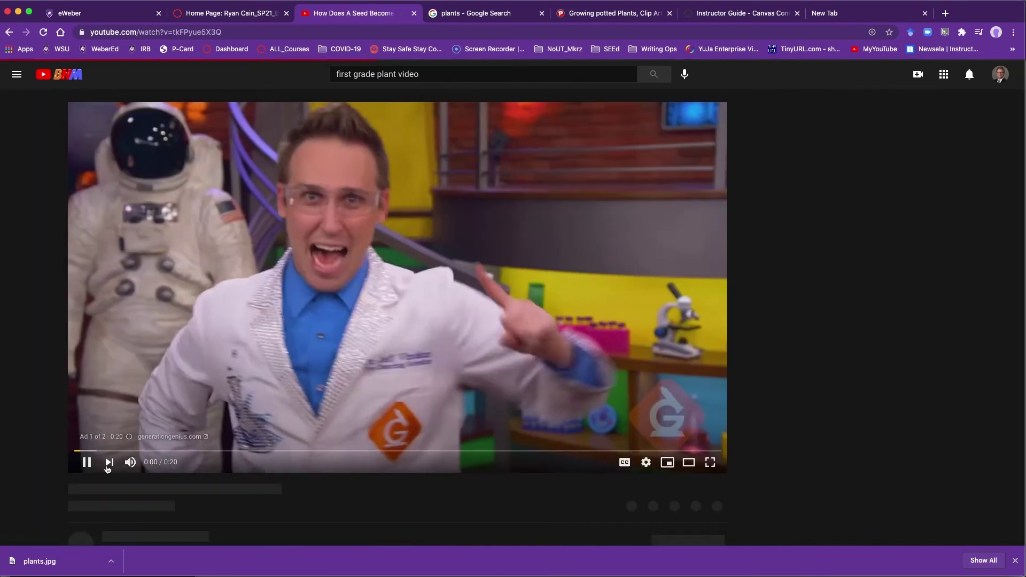
- Pause the video and copy its YouTube share link
key(space)
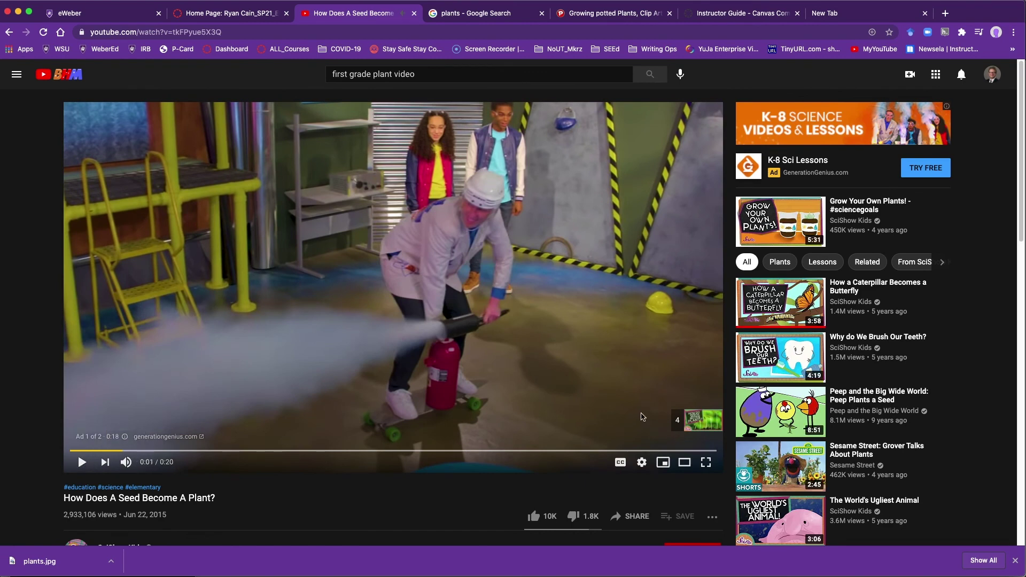
scroll(641, 417, down, 1)
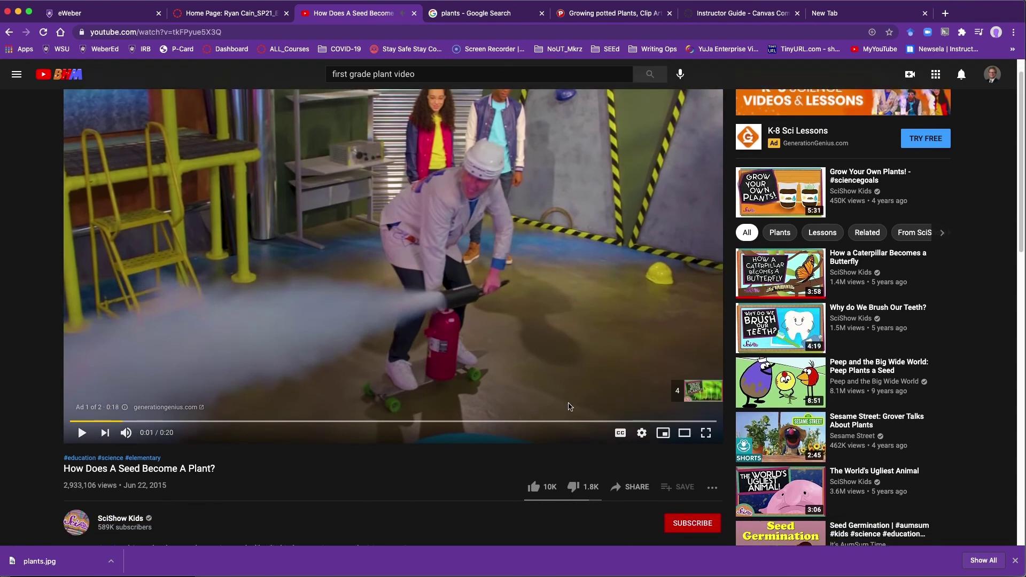
scroll(570, 407, down, 1)
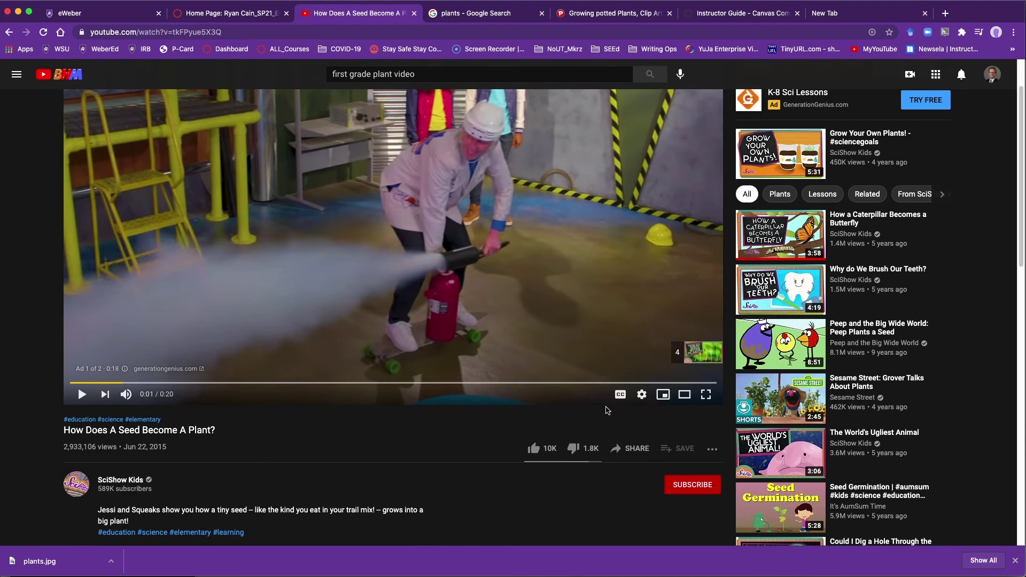
scroll(607, 410, down, 1)
click(627, 409)
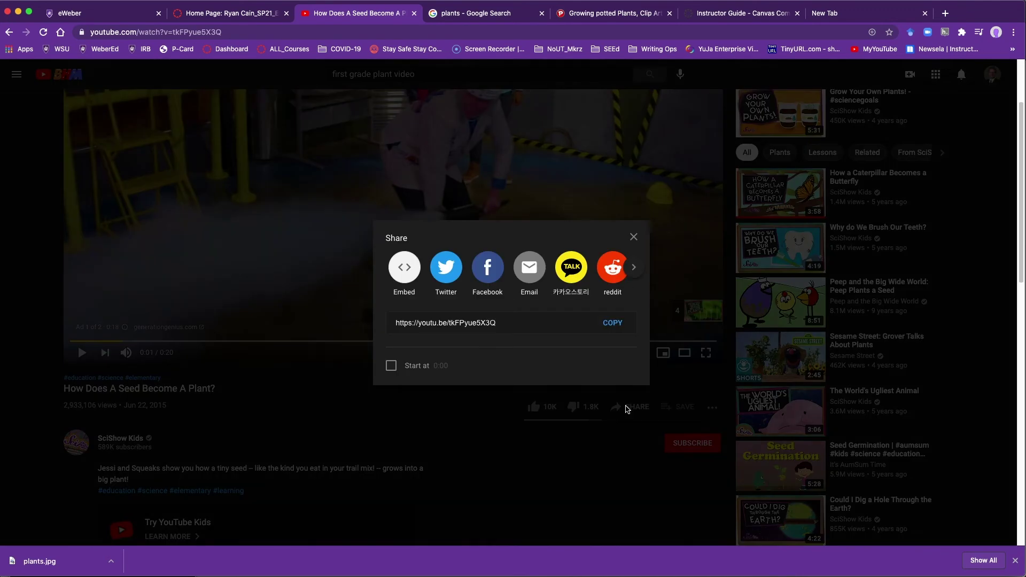
click(613, 324)
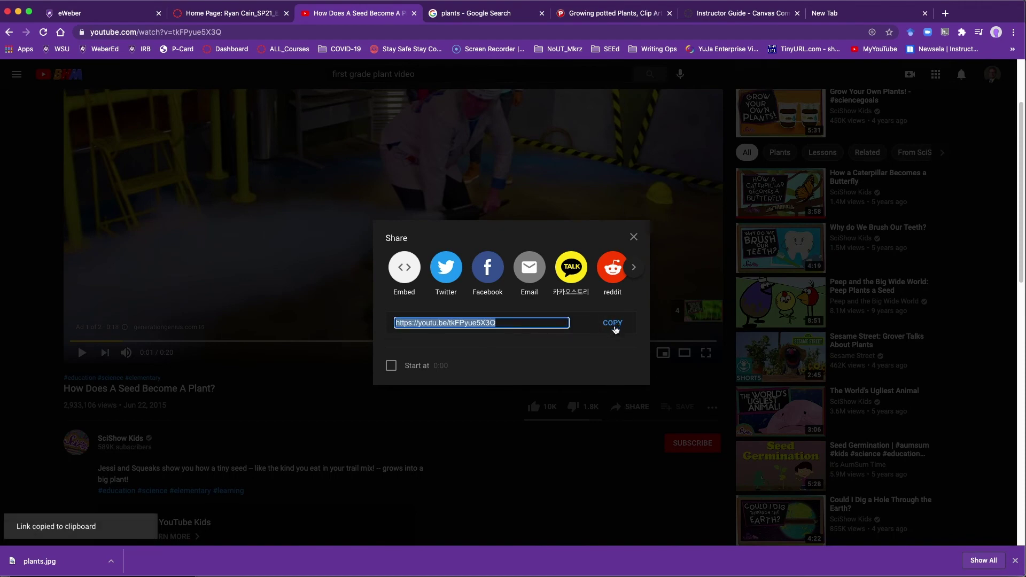
click(240, 14)
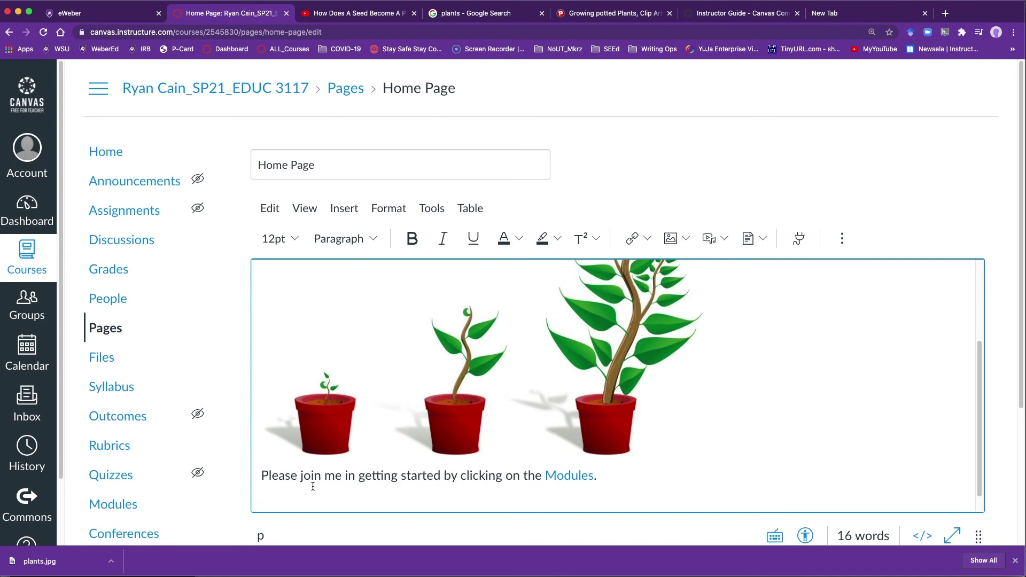
key(cmd+v)
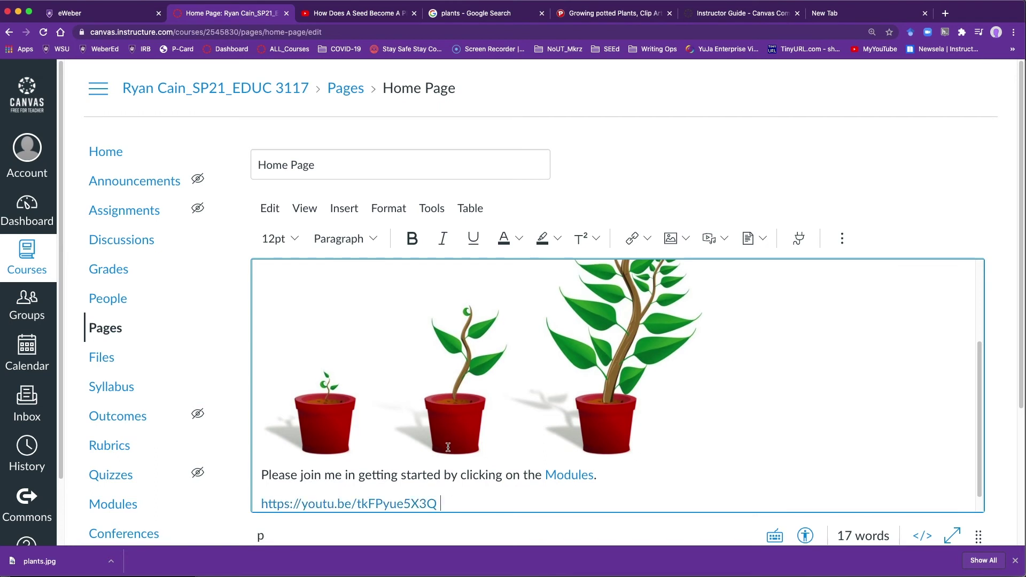
scroll(445, 450, down, 1)
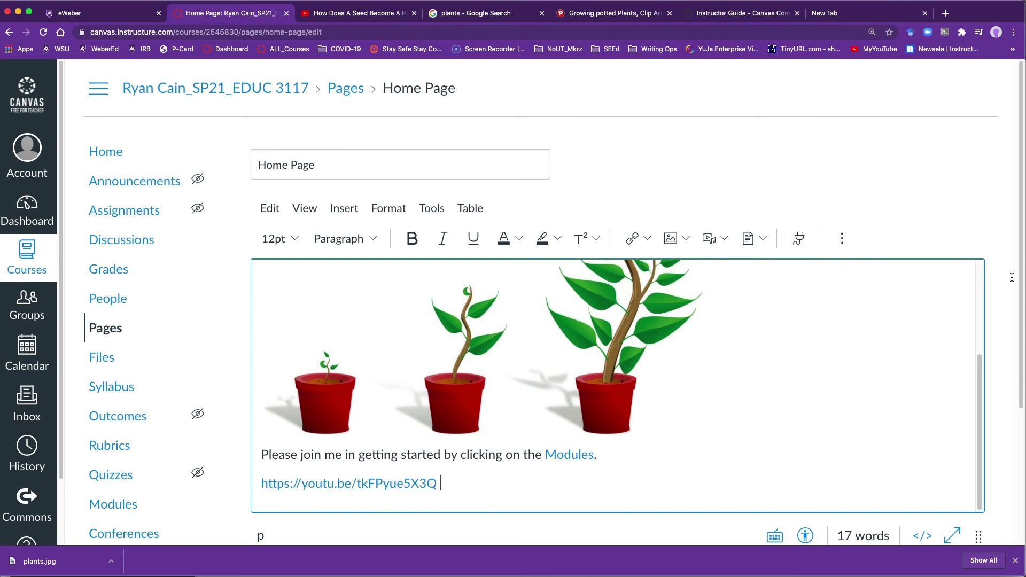
scroll(898, 266, down, 5)
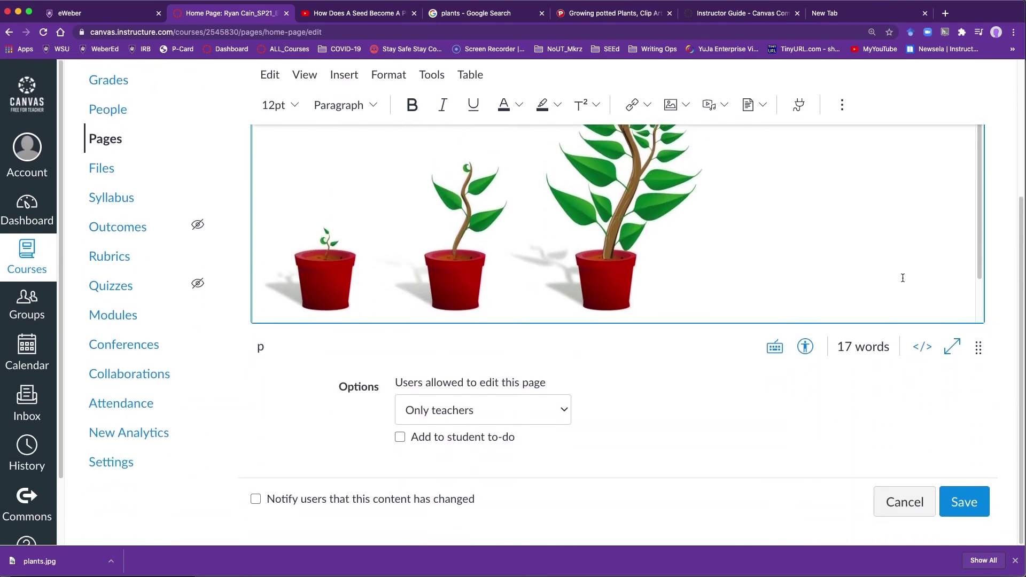
click(955, 517)
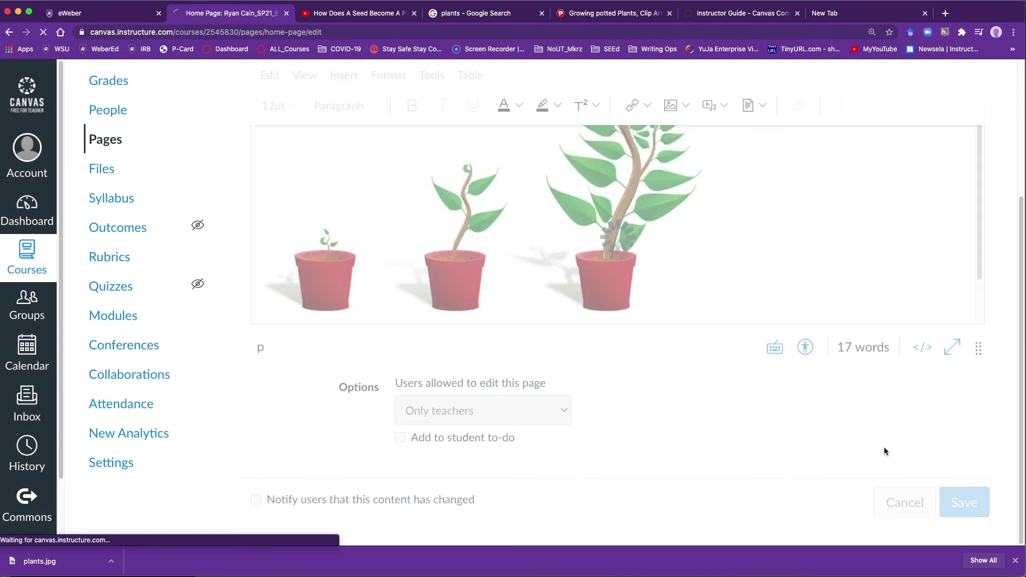
- Expand the embedded video on the saved home page and look over the whole page from heading to video
scroll(750, 368, down, 6)
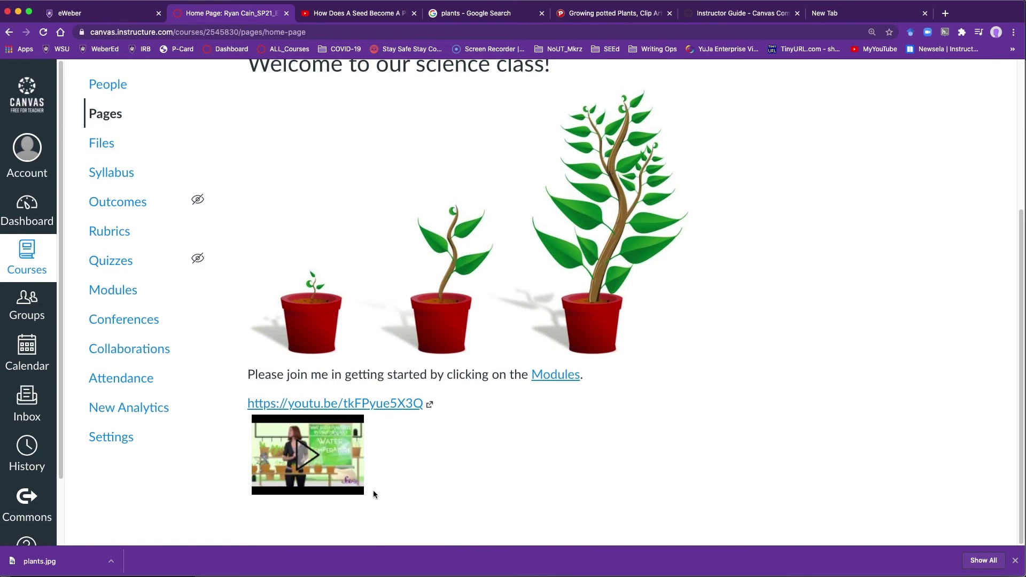
click(309, 458)
scroll(542, 422, down, 3)
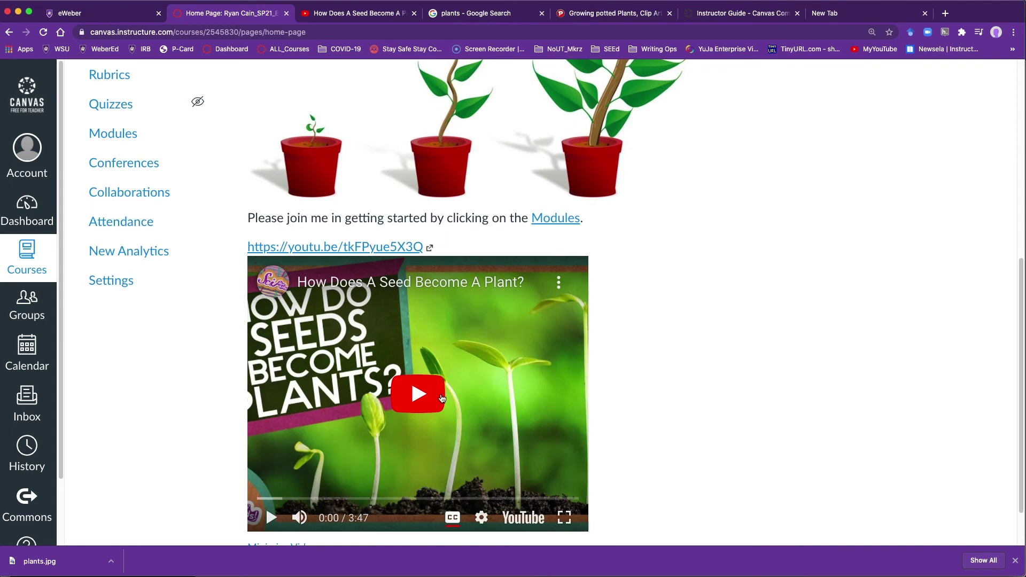
scroll(608, 393, up, 10)
scroll(609, 396, down, 10)
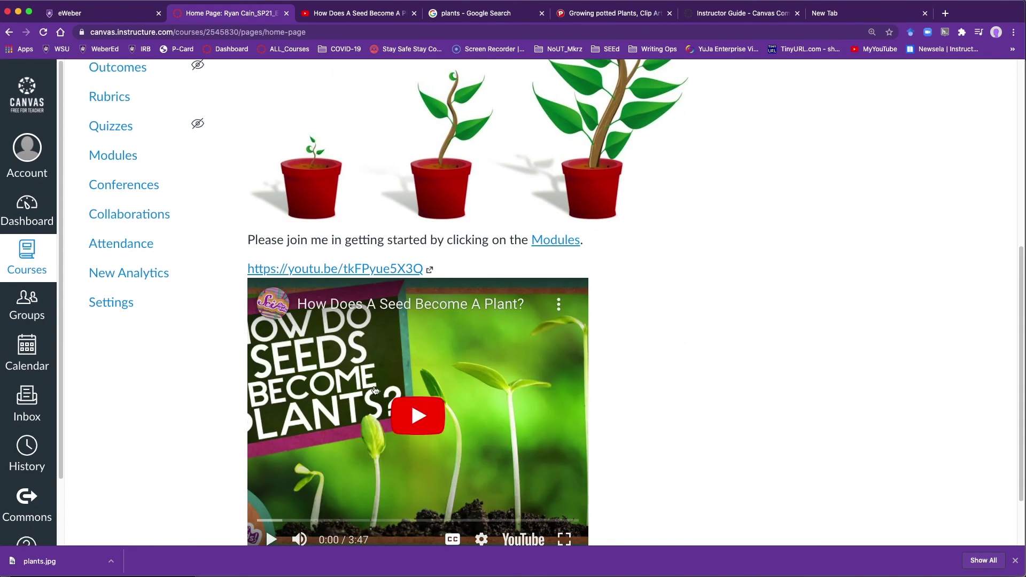
scroll(799, 357, up, 8)
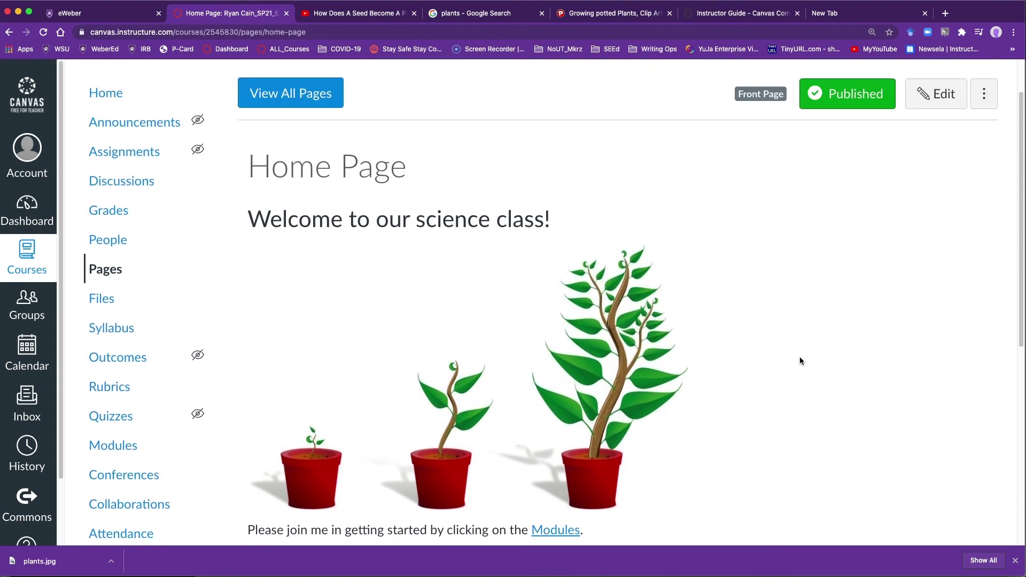
scroll(795, 341, up, 2)
scroll(795, 341, down, 6)
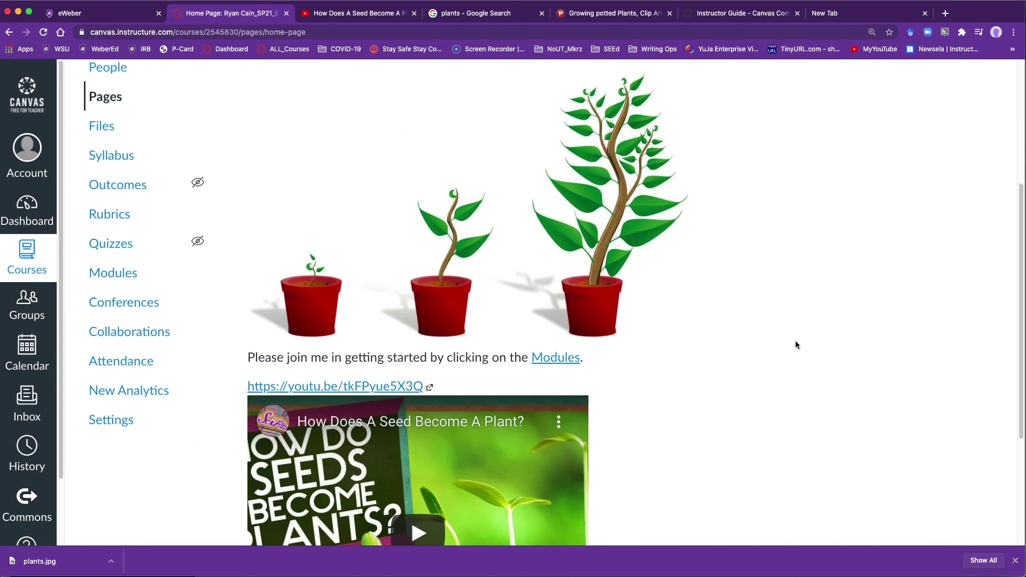
scroll(796, 345, down, 4)
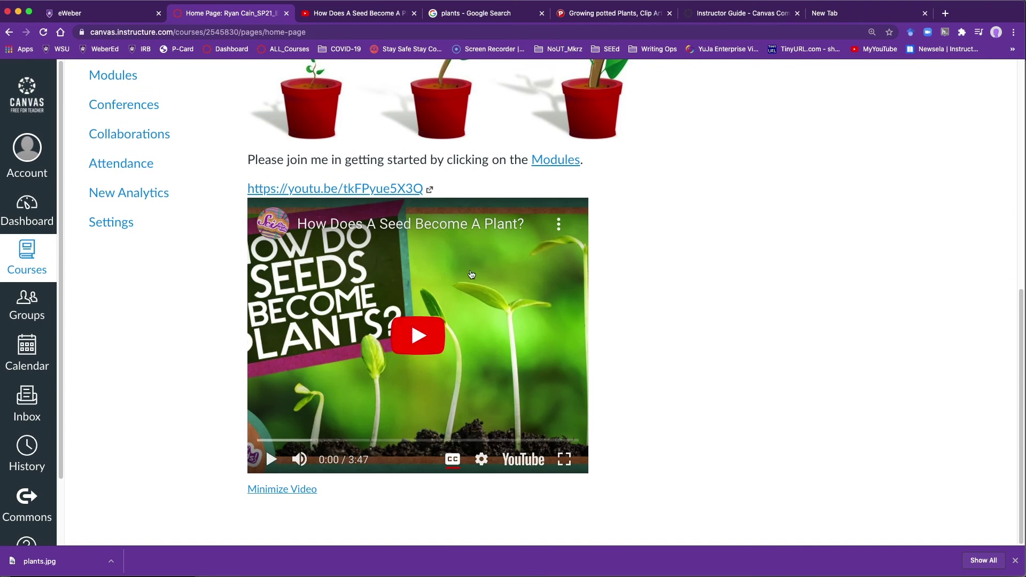
scroll(700, 323, up, 10)
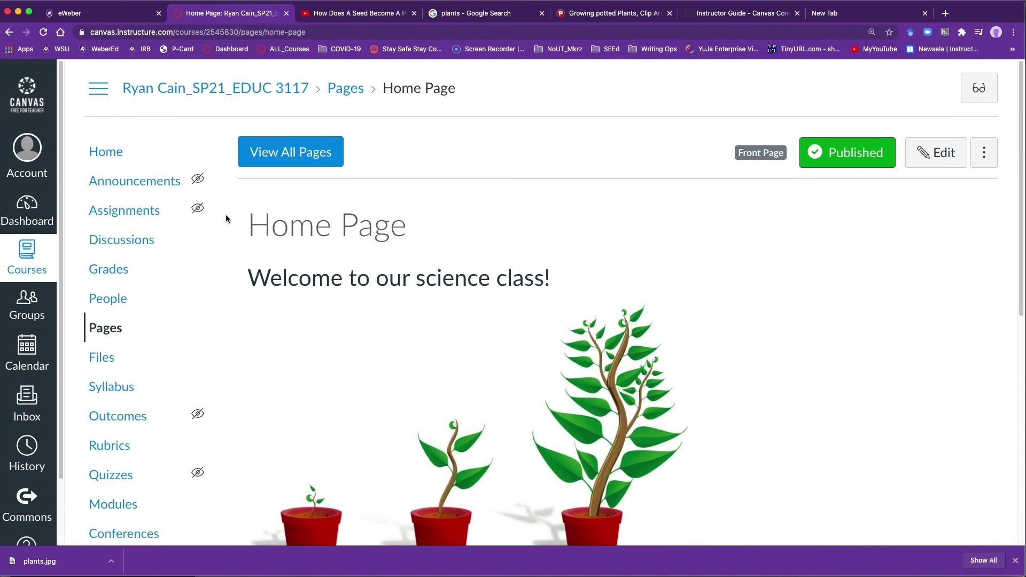
- Open the course settings and show the list for arranging the course navigation
scroll(226, 218, down, 6)
click(107, 378)
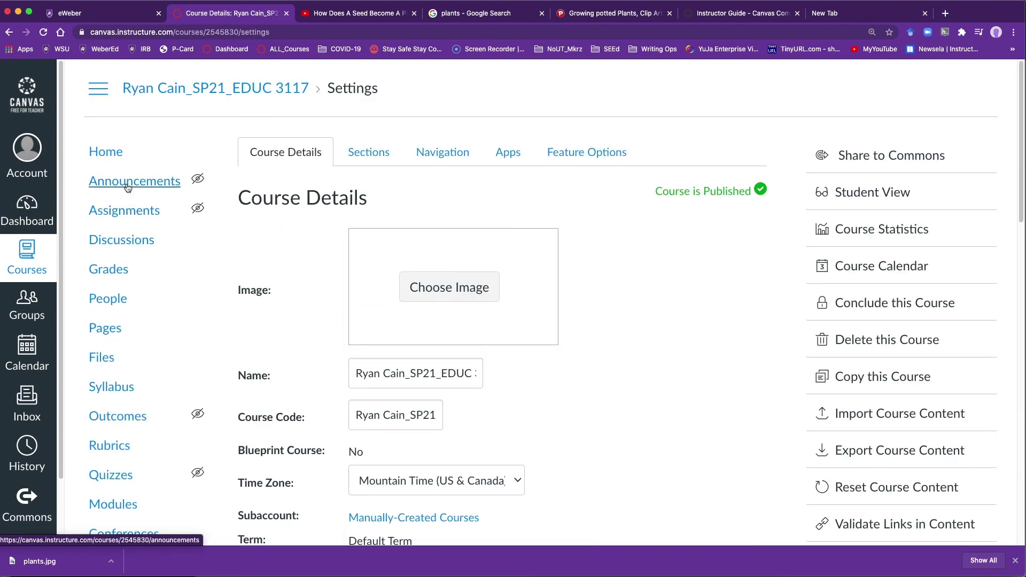
scroll(115, 508, down, 3)
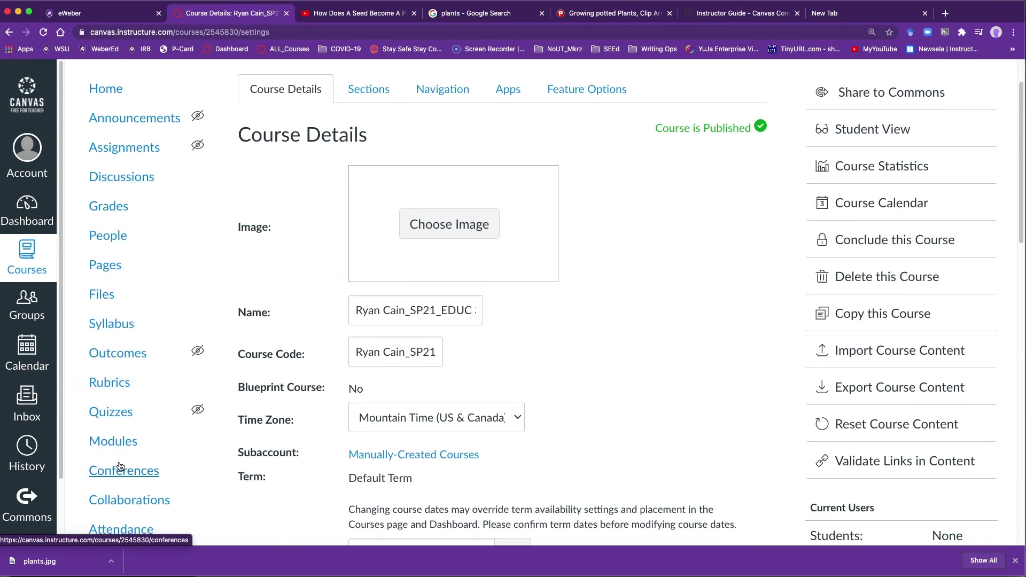
scroll(118, 461, down, 1)
scroll(118, 461, up, 4)
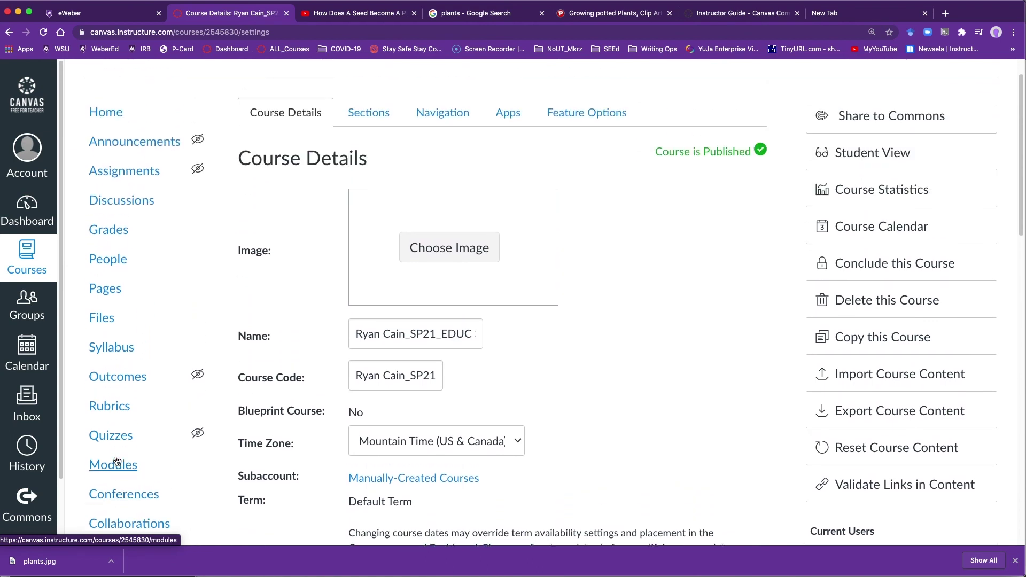
click(450, 155)
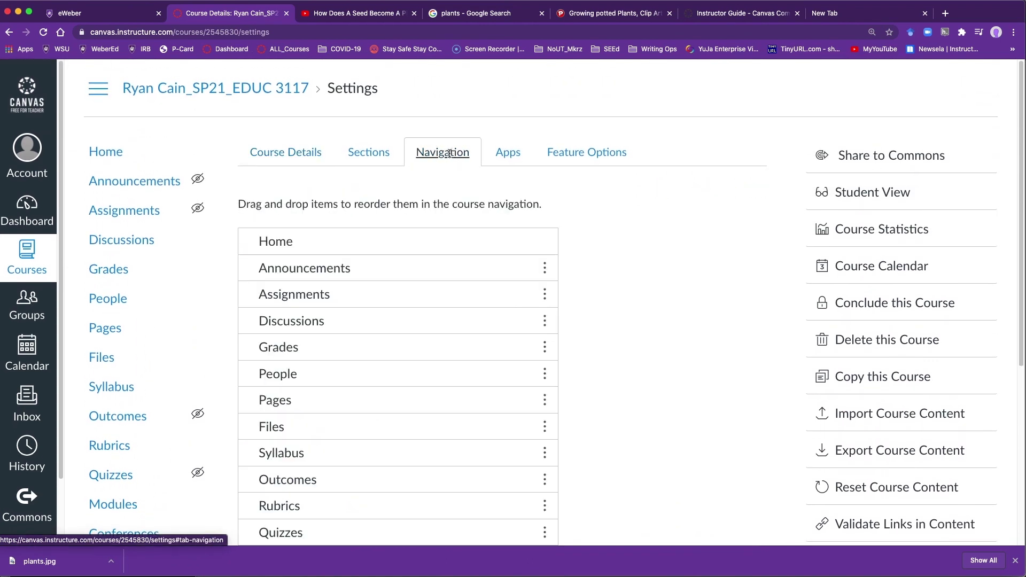
- Hide Files, New Analytics, Collaborations, Conferences and Outcomes from students by moving them to the hidden navigation items
scroll(469, 268, down, 5)
scroll(472, 271, up, 1)
scroll(472, 272, down, 1)
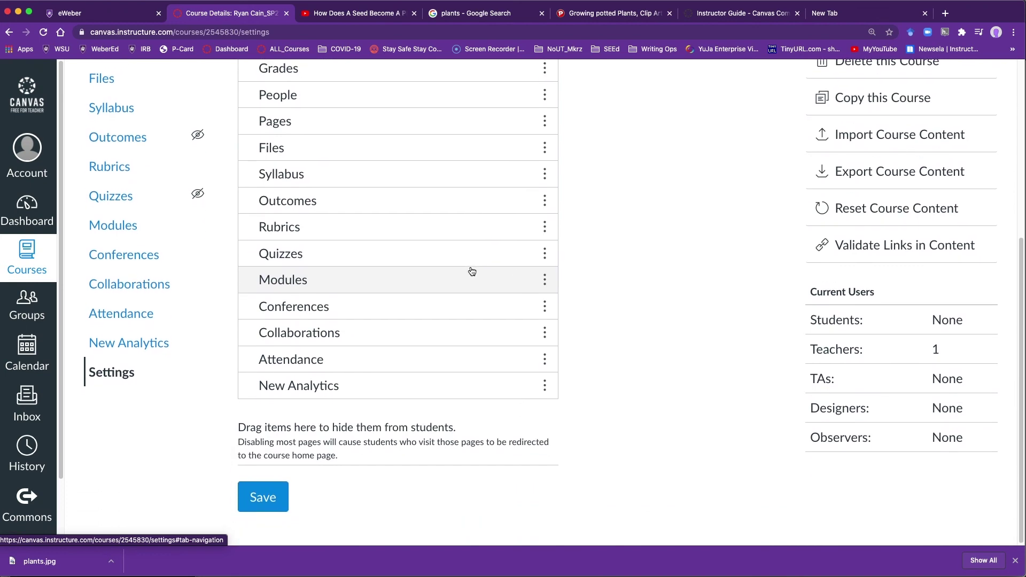
scroll(472, 271, up, 4)
scroll(472, 272, down, 2)
scroll(472, 272, down, 2)
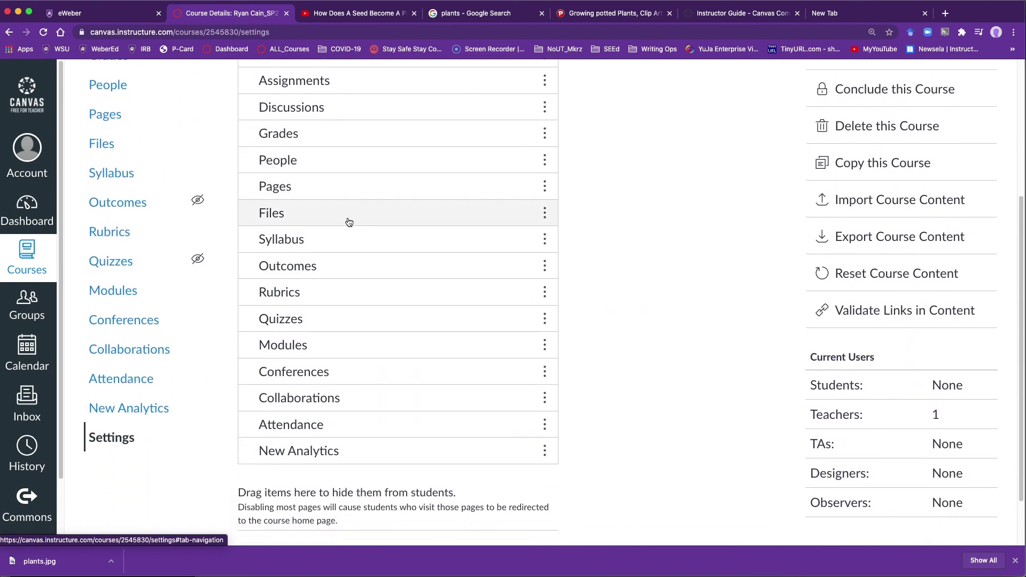
drag(310, 216, 343, 502)
drag(336, 425, 340, 526)
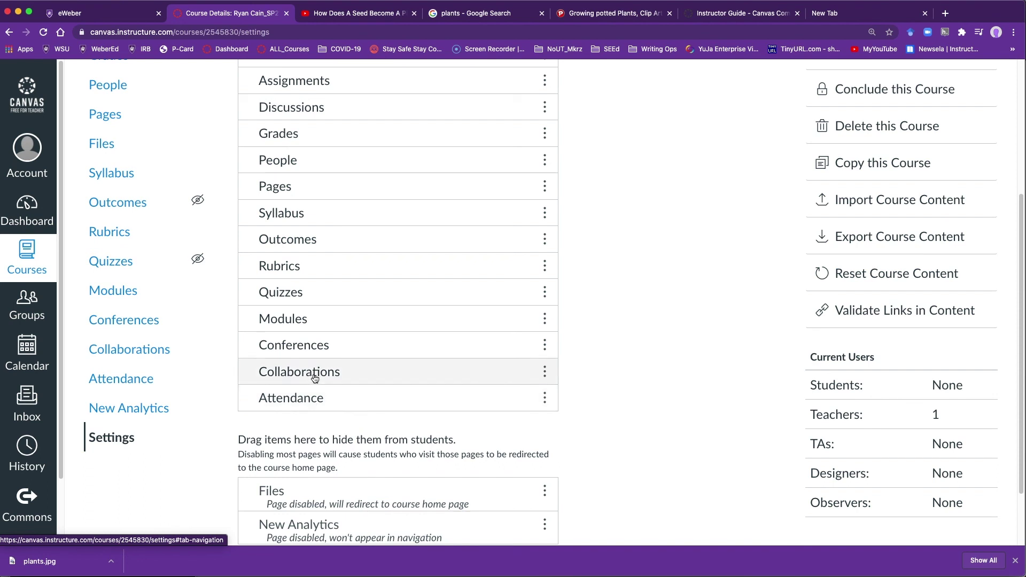
drag(315, 377, 317, 427)
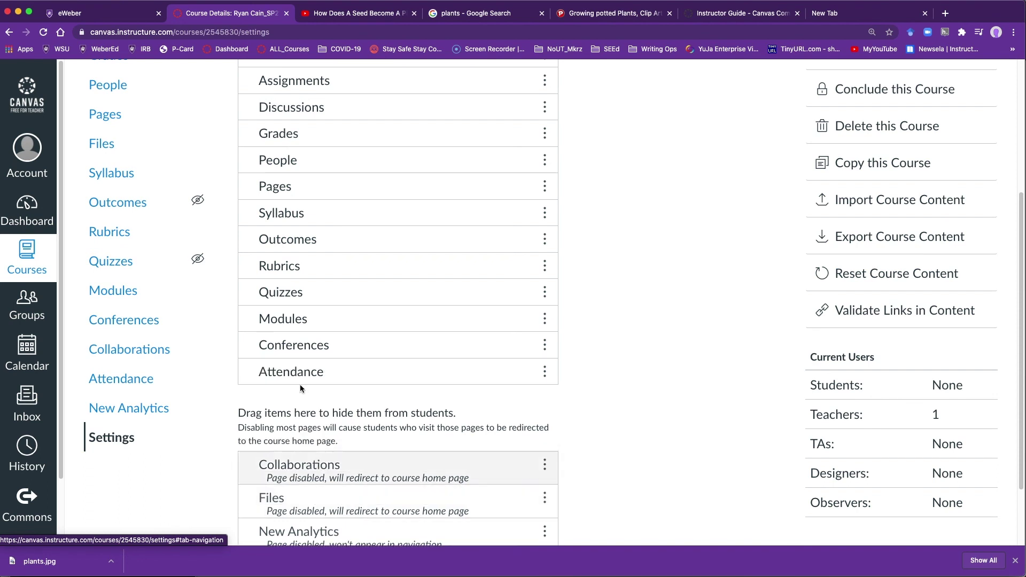
drag(304, 346, 307, 468)
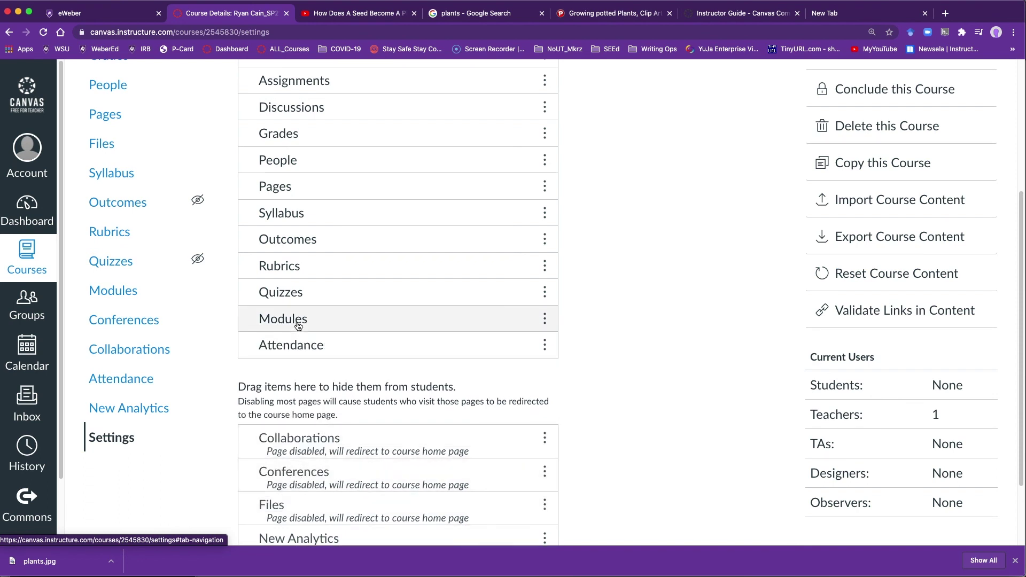
click(296, 266)
drag(305, 241, 332, 444)
- Move Modules directly below Home in the course navigation and save the navigation changes
scroll(315, 295, up, 3)
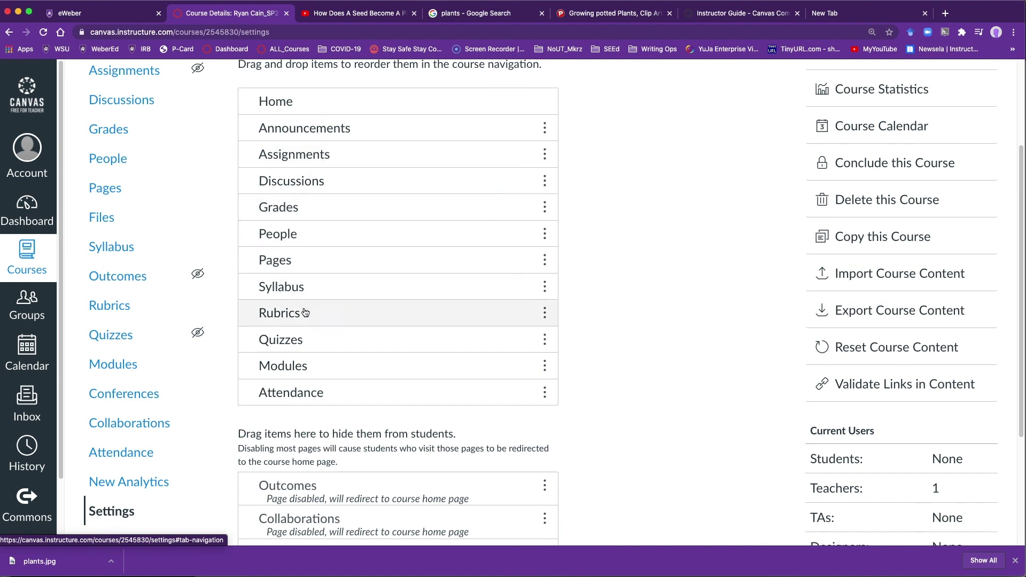
drag(325, 367, 316, 134)
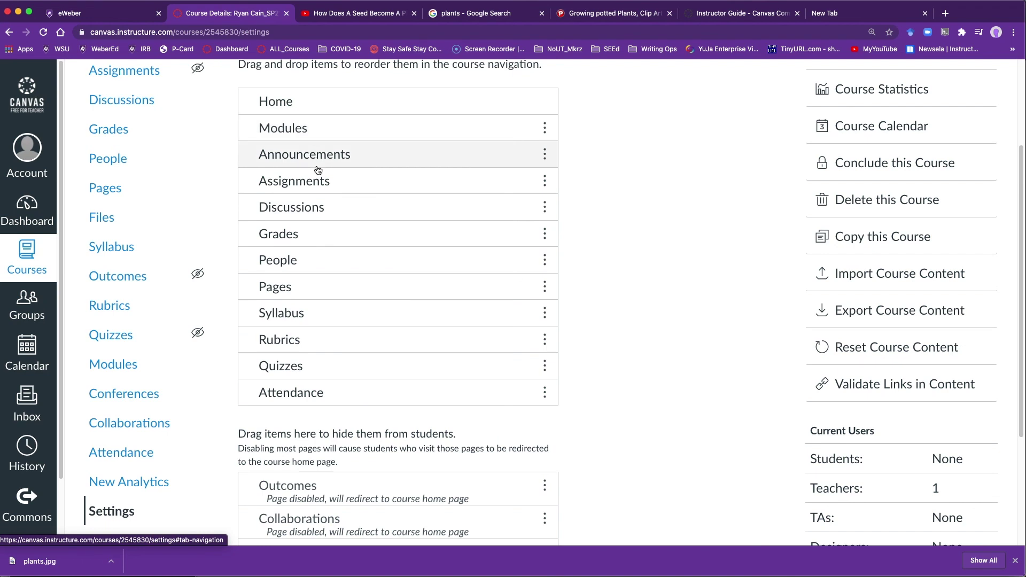
scroll(310, 227, down, 1)
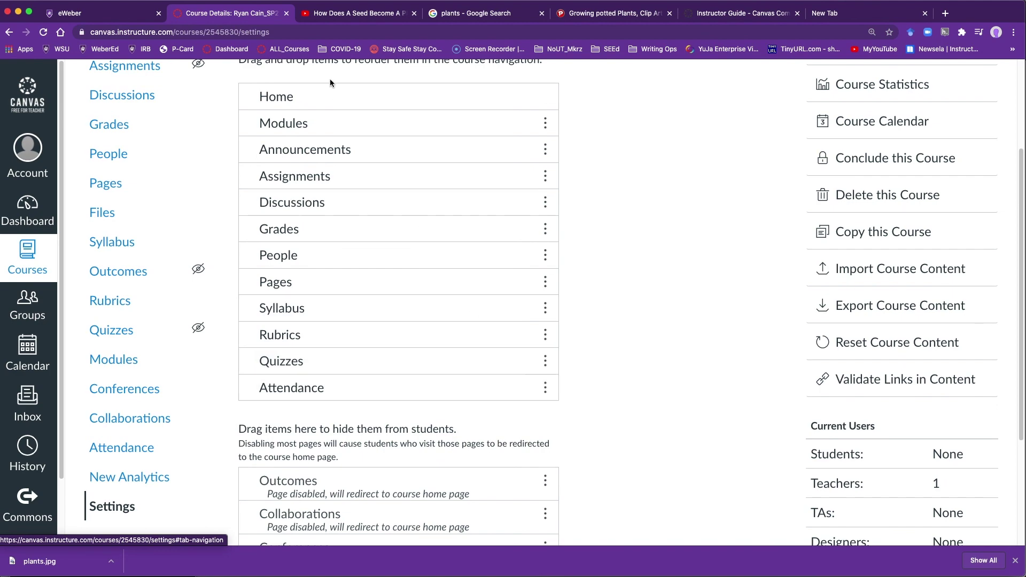
scroll(602, 346, down, 5)
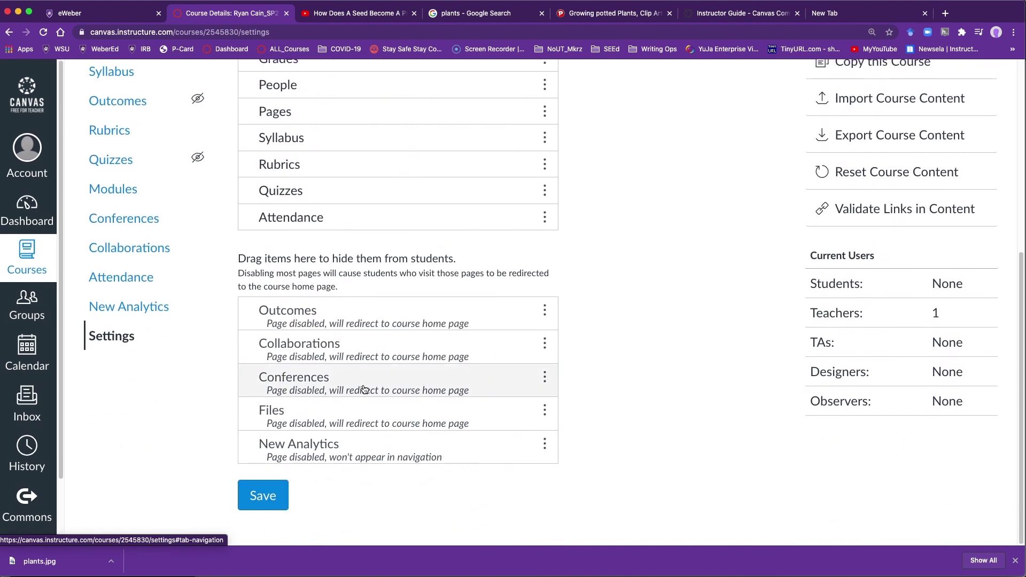
click(269, 503)
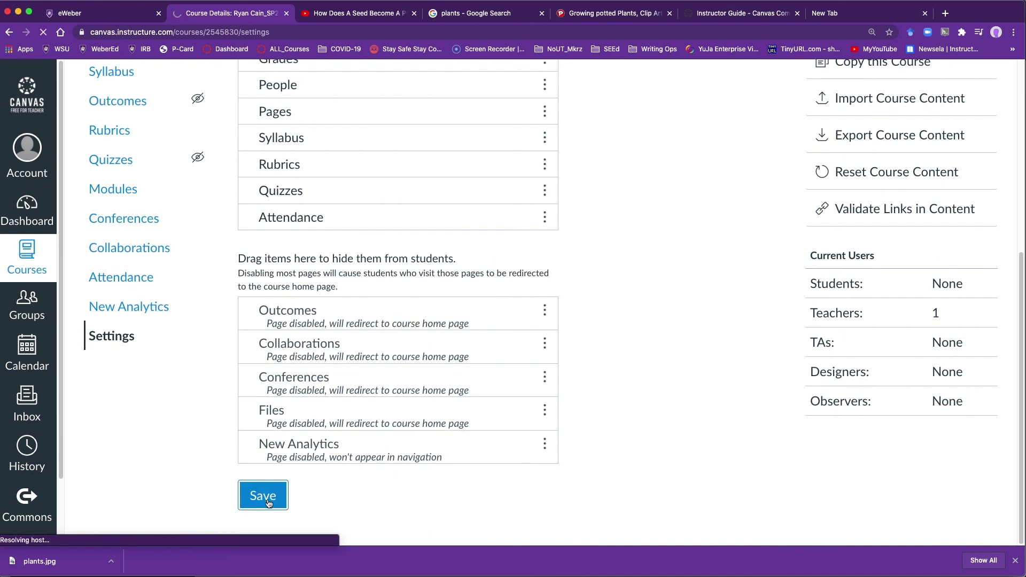